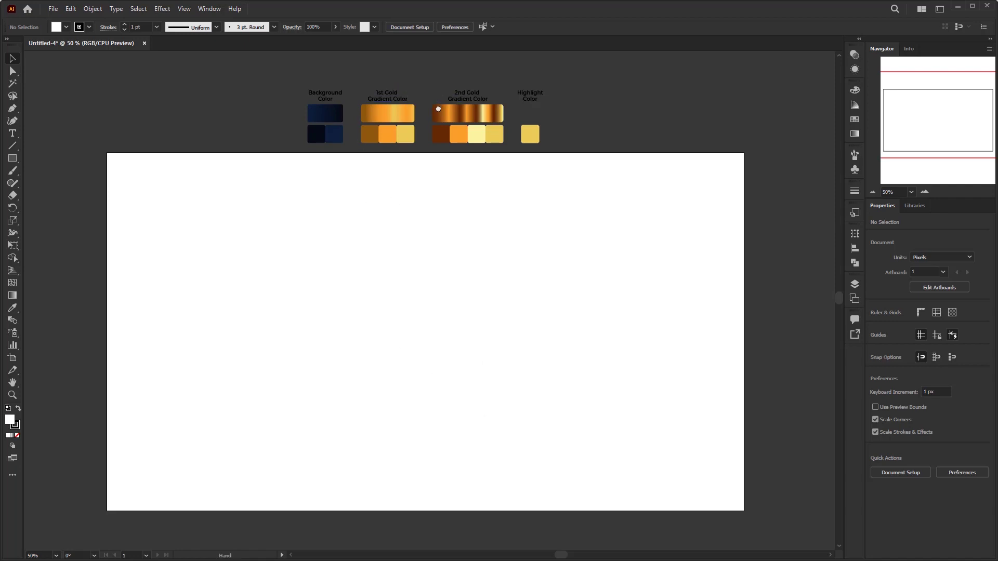
# Step: Draw a 1920 × 1080 px rectangle that covers the entire artboard
pyautogui.scroll(3, 416, 172)
pyautogui.scroll(2, 428, 198)
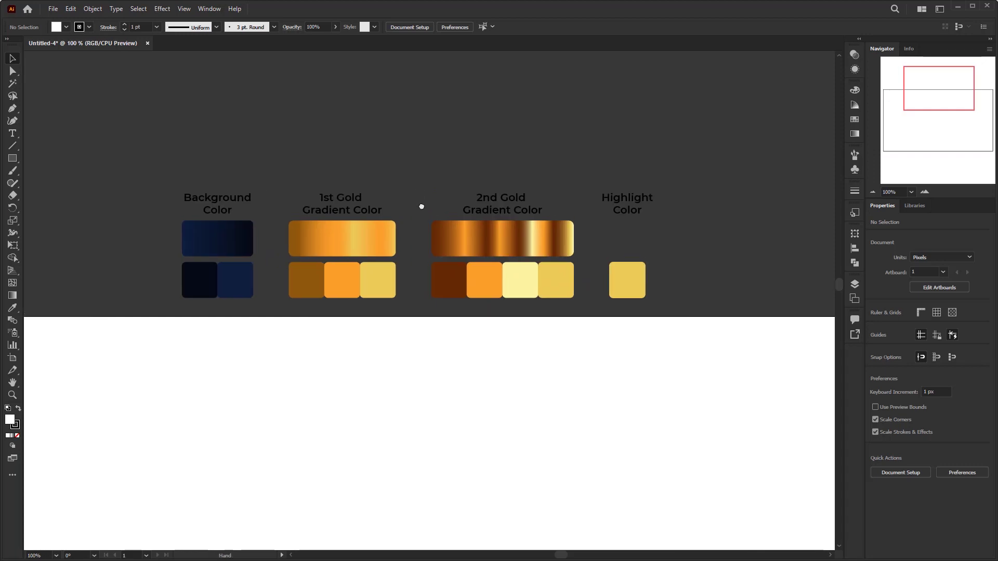
pyautogui.scroll(2, 421, 208)
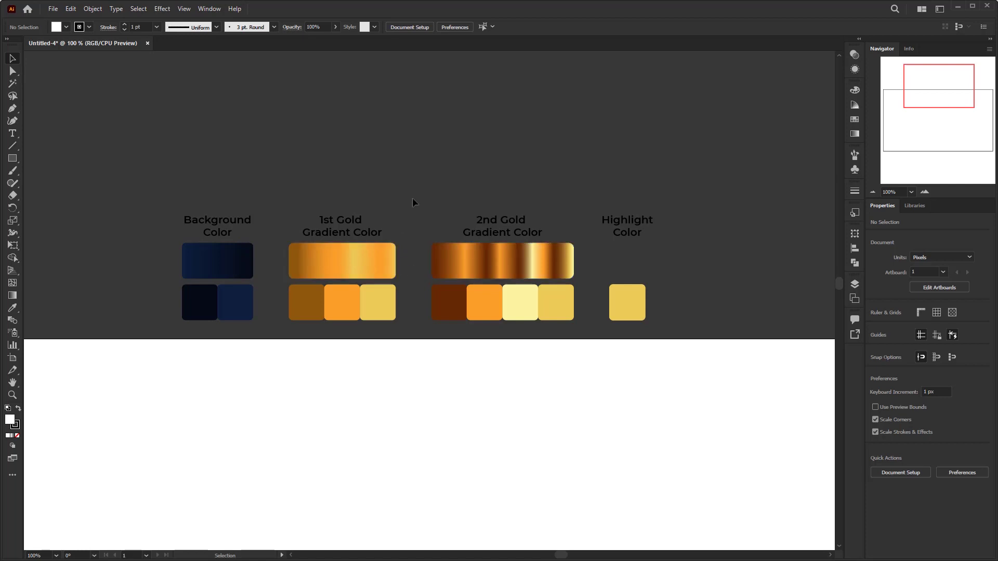
pyautogui.scroll(-2, 411, 197)
pyautogui.scroll(1, 452, 265)
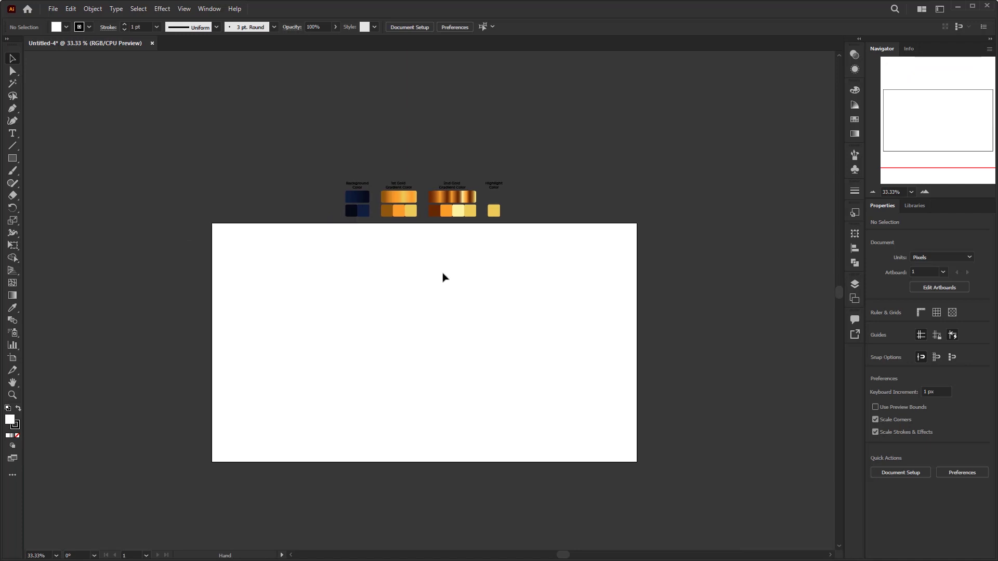
pyautogui.click(13, 158)
pyautogui.moveTo(98, 134); pyautogui.dragTo(735, 492)
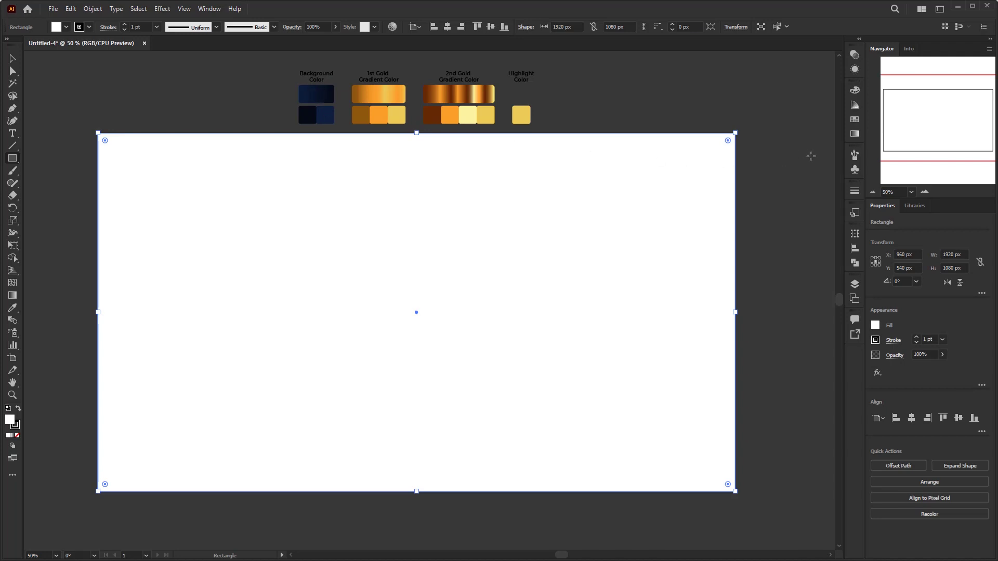
# Step: Fill the background rectangle with a radial gradient
pyautogui.click(195, 13)
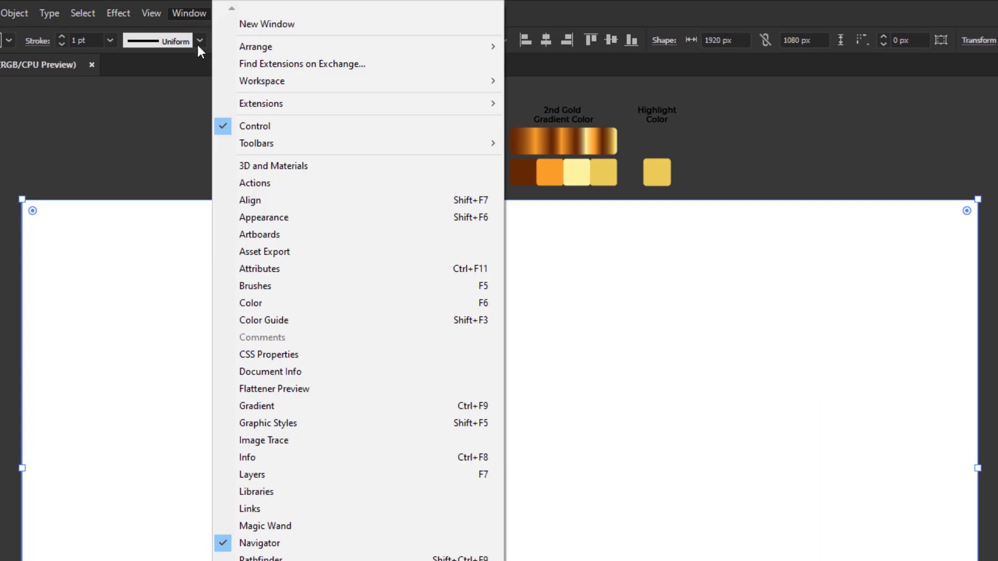
pyautogui.click(283, 406)
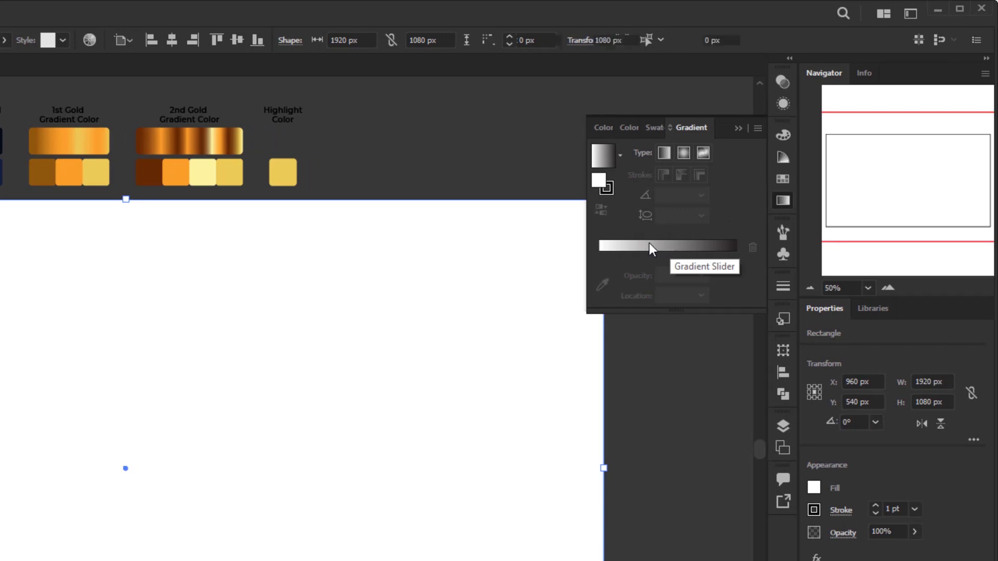
pyautogui.click(649, 244)
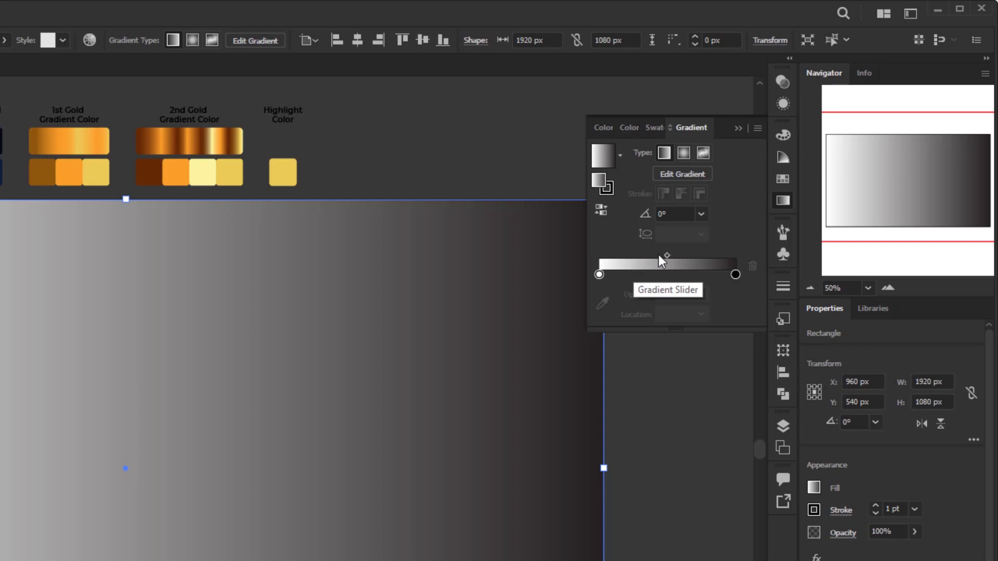
pyautogui.click(685, 151)
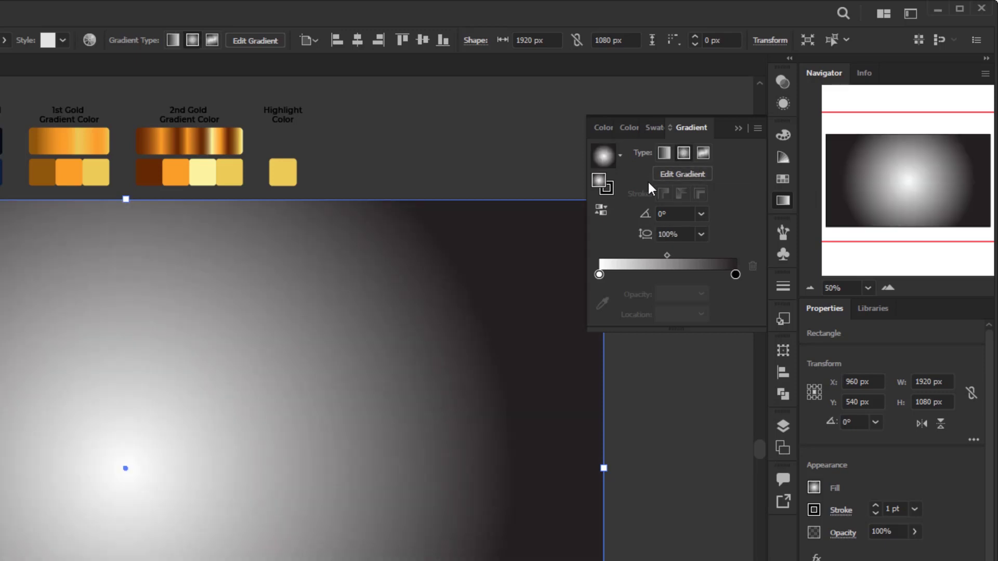
# Step: Sample the dark blue background swatch for the gradient's centre stop and the near-black swatch for its outer stop
pyautogui.click(600, 274)
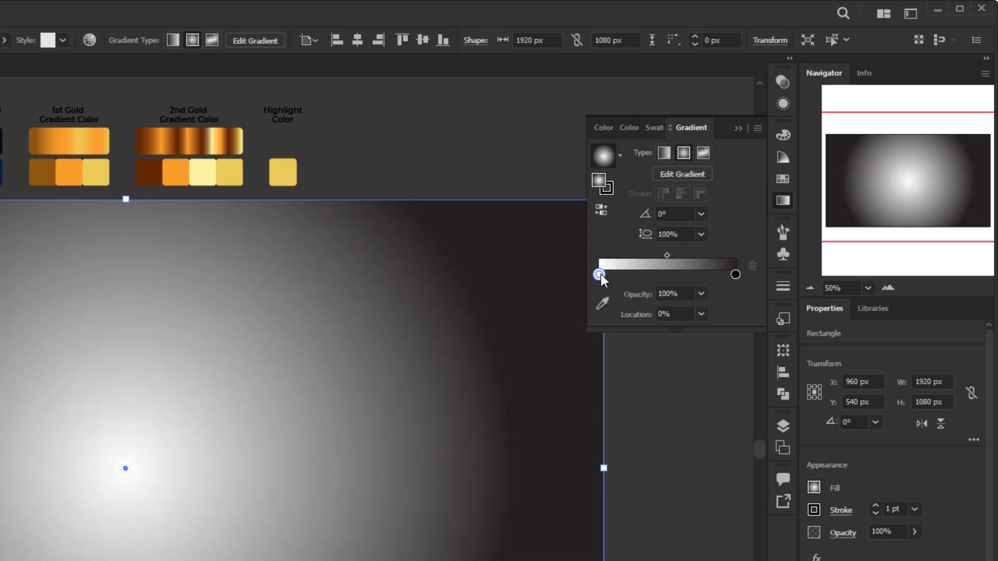
pyautogui.click(604, 304)
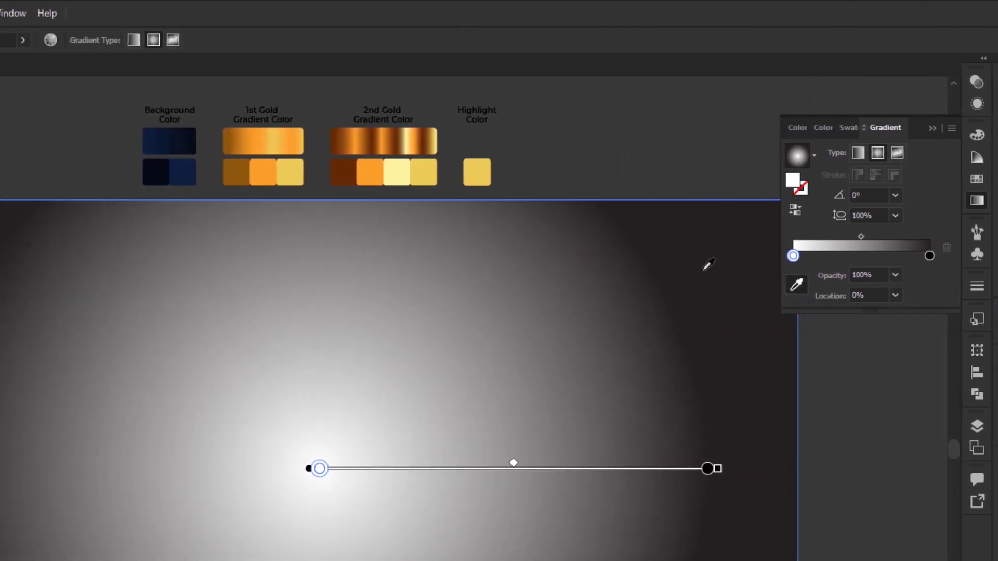
pyautogui.click(188, 169)
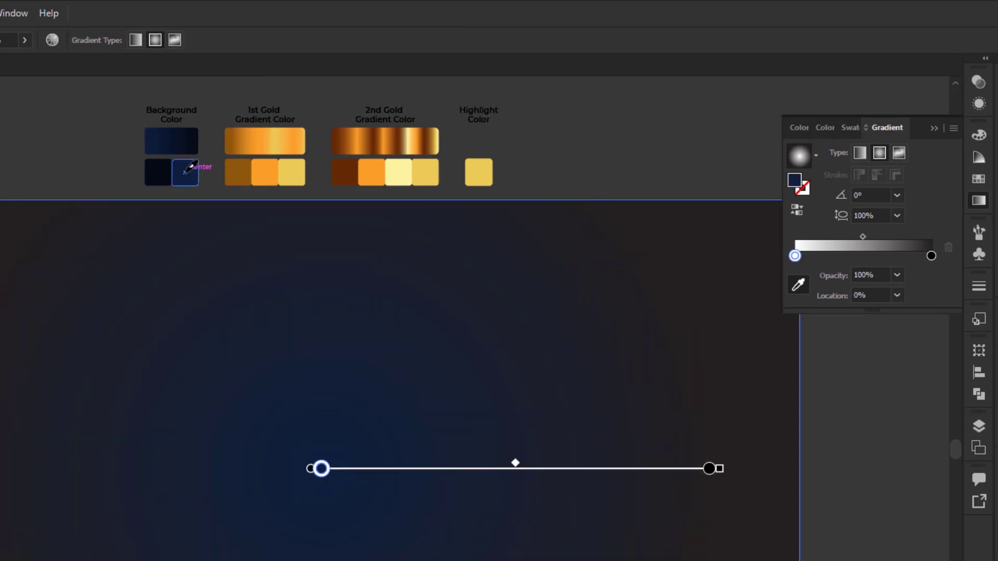
pyautogui.click(931, 255)
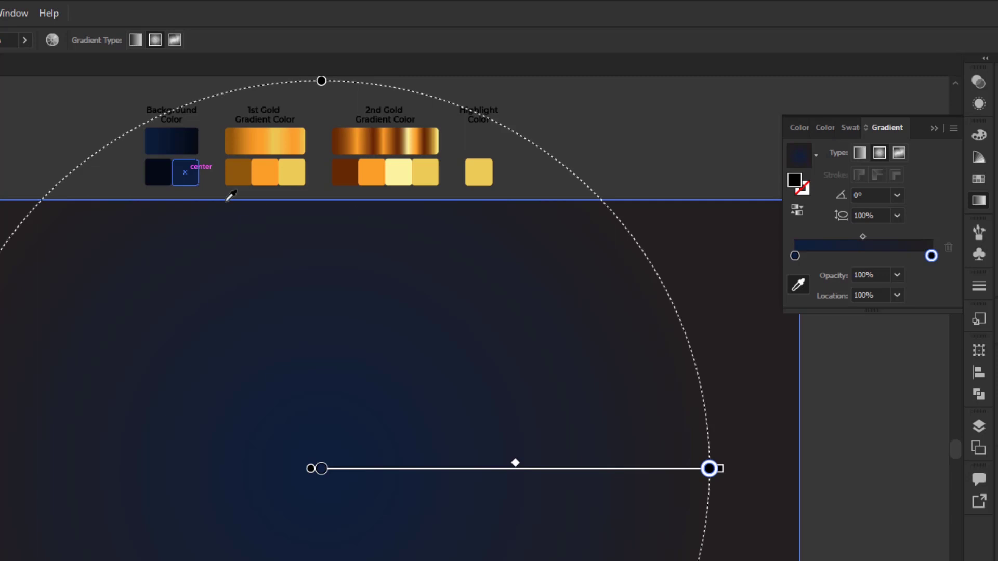
pyautogui.click(157, 170)
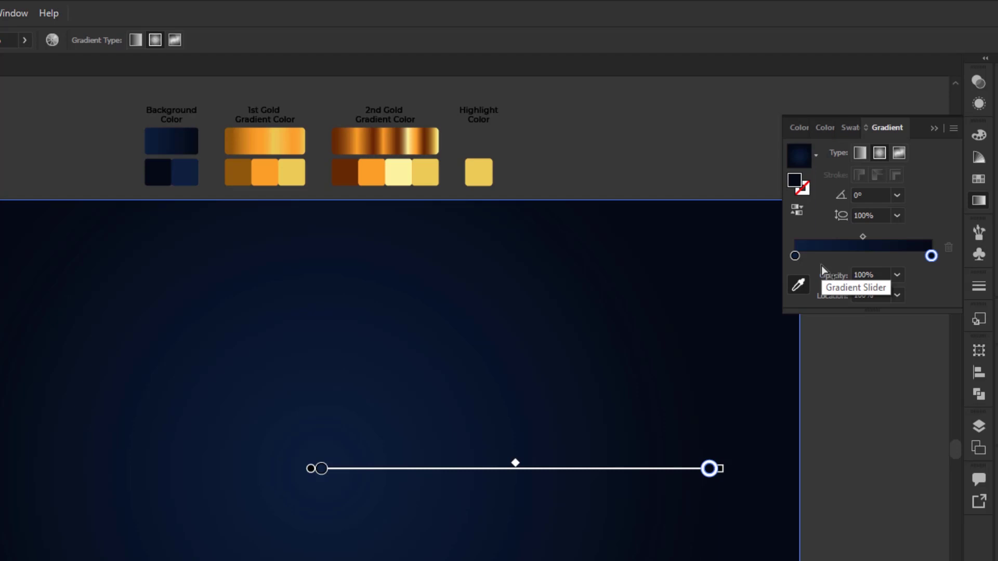
# Step: Set the background gradient's aspect ratio to 70%
pyautogui.click(897, 216)
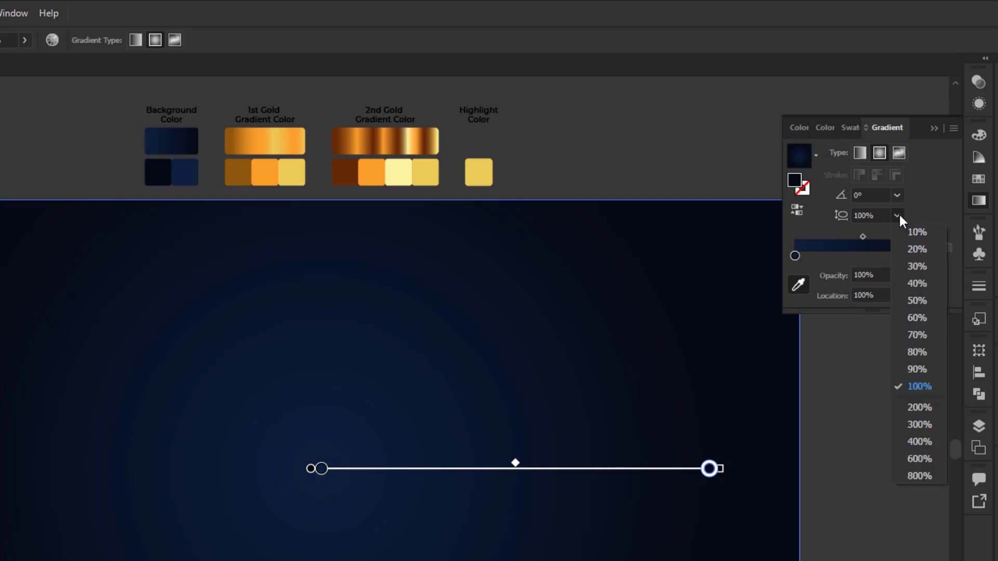
pyautogui.click(916, 334)
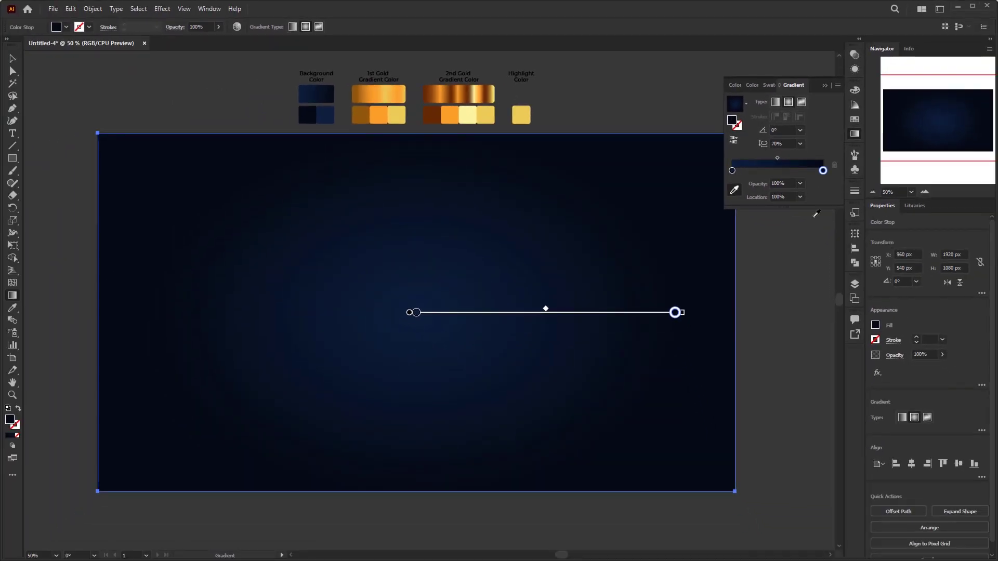
pyautogui.press('v')
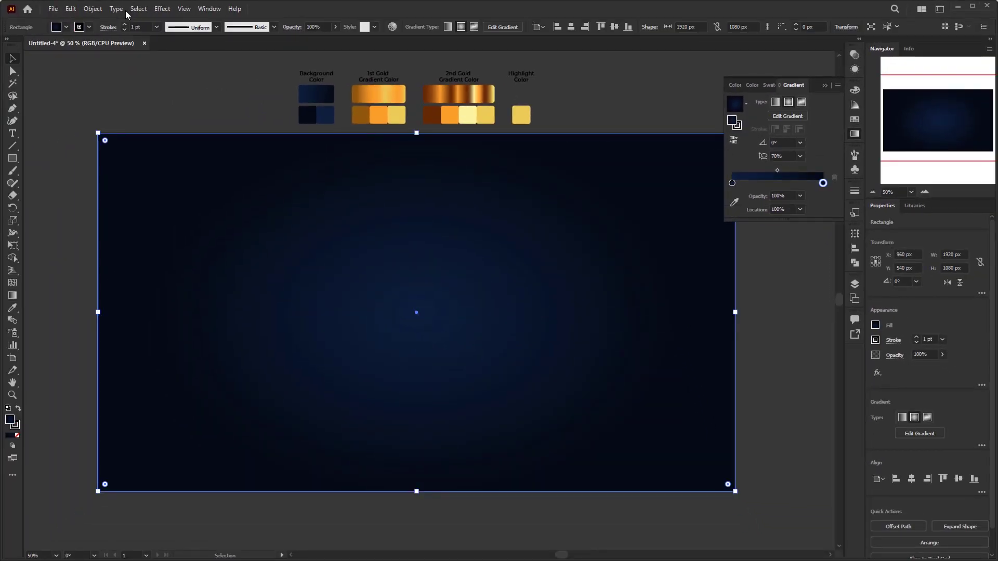
# Step: Lock the background rectangle and put the gradient settings away
pyautogui.click(94, 9)
pyautogui.moveTo(124, 84)
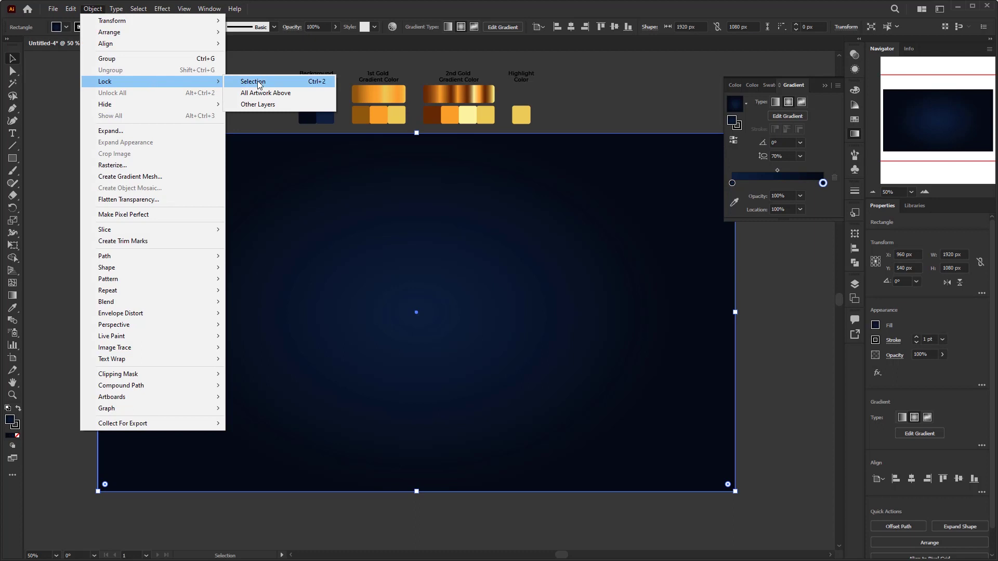
pyautogui.click(280, 80)
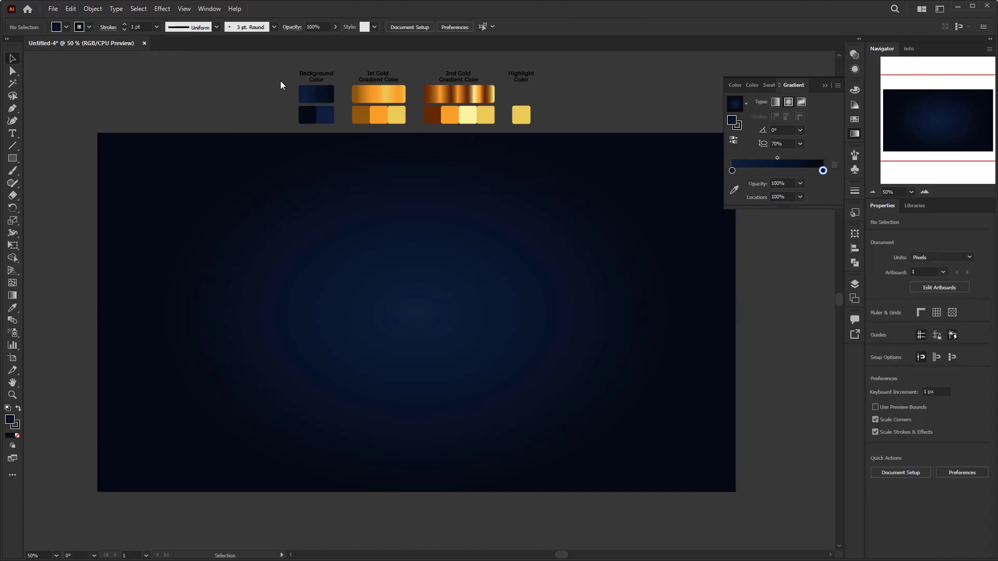
pyautogui.click(826, 86)
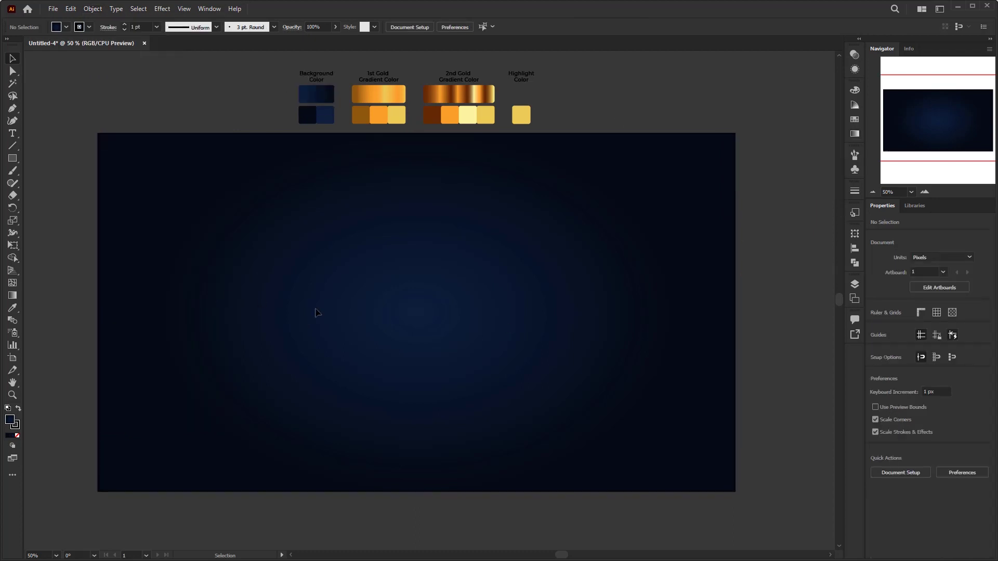
# Step: Add the point text "ladalidi" near the middle of the artboard
pyautogui.moveTo(347, 300); pyautogui.dragTo(356, 310)
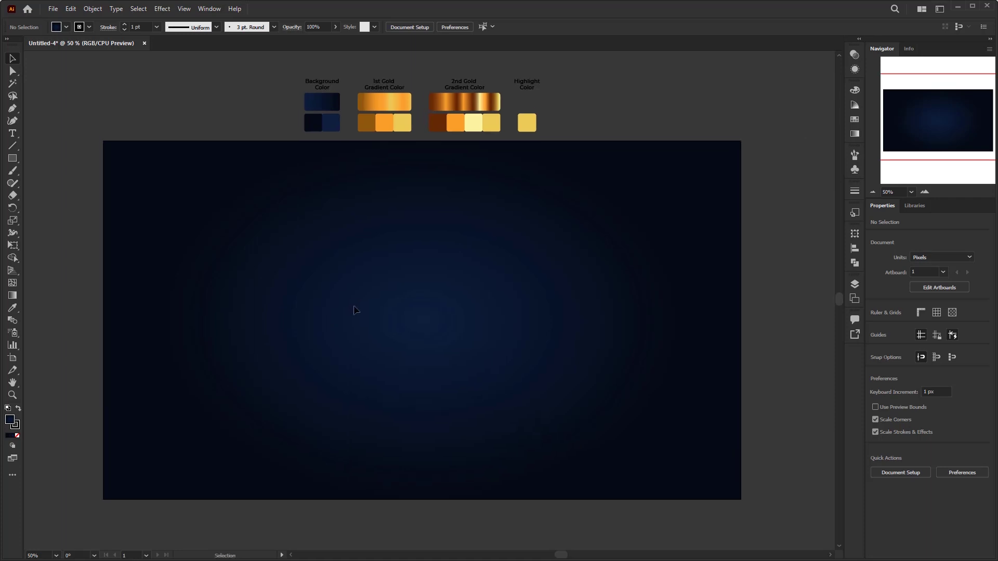
pyautogui.click(15, 135)
pyautogui.moveTo(393, 308); pyautogui.dragTo(393, 307)
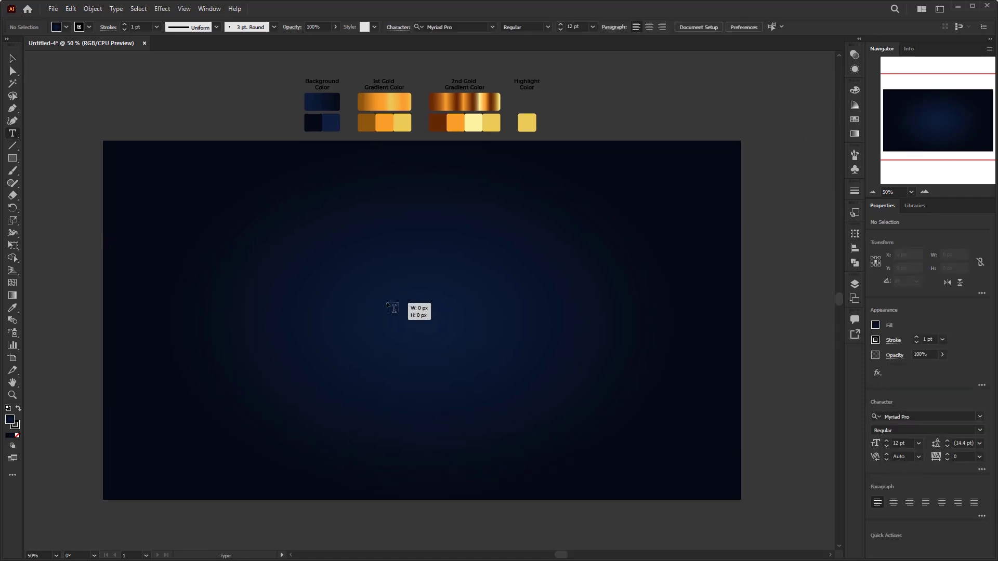
pyautogui.press('BackSpace')
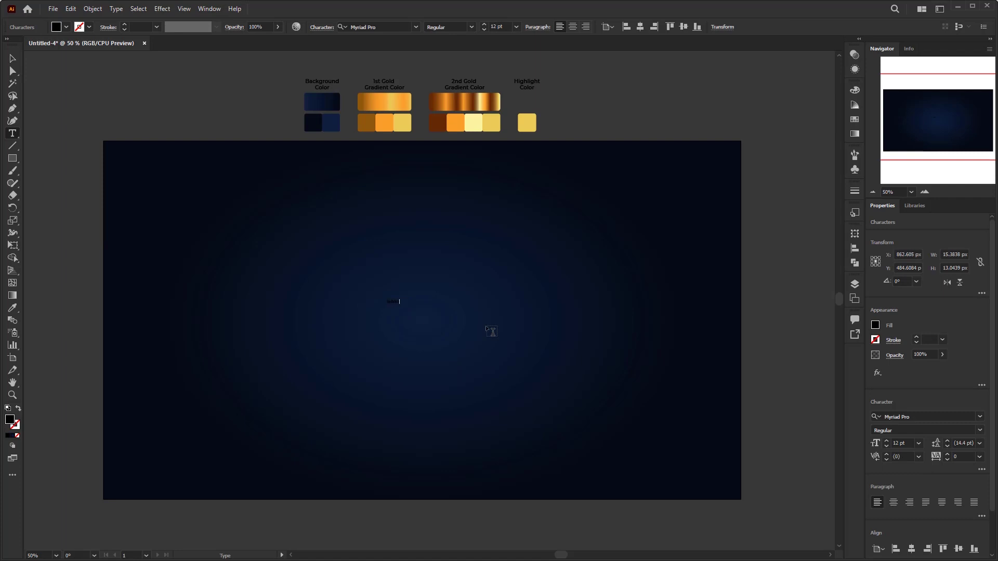
pyautogui.click(13, 58)
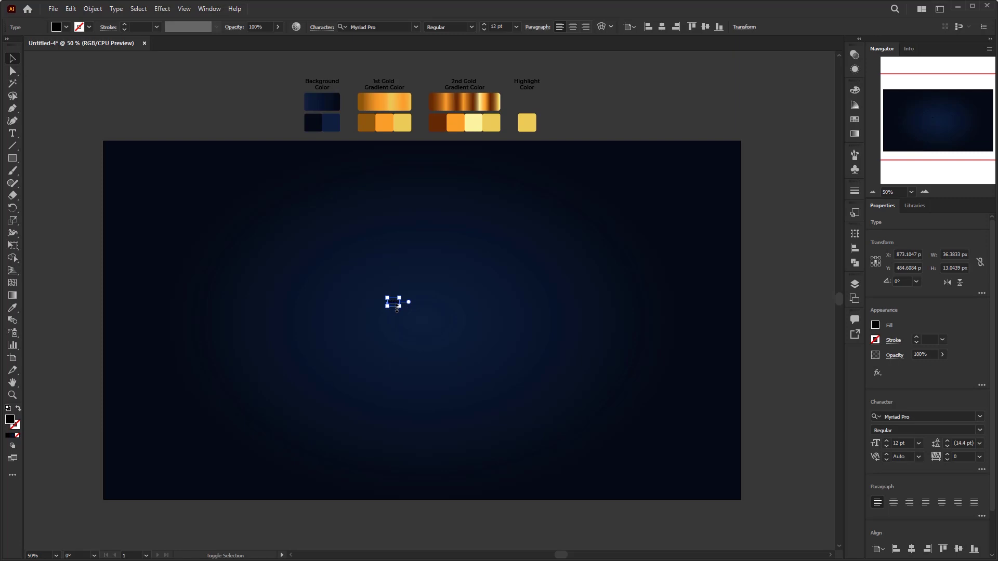
# Step: Enlarge the "ladalidi" text to 350 pt and shift it back over the artboard
pyautogui.moveTo(399, 306); pyautogui.dragTo(598, 408)
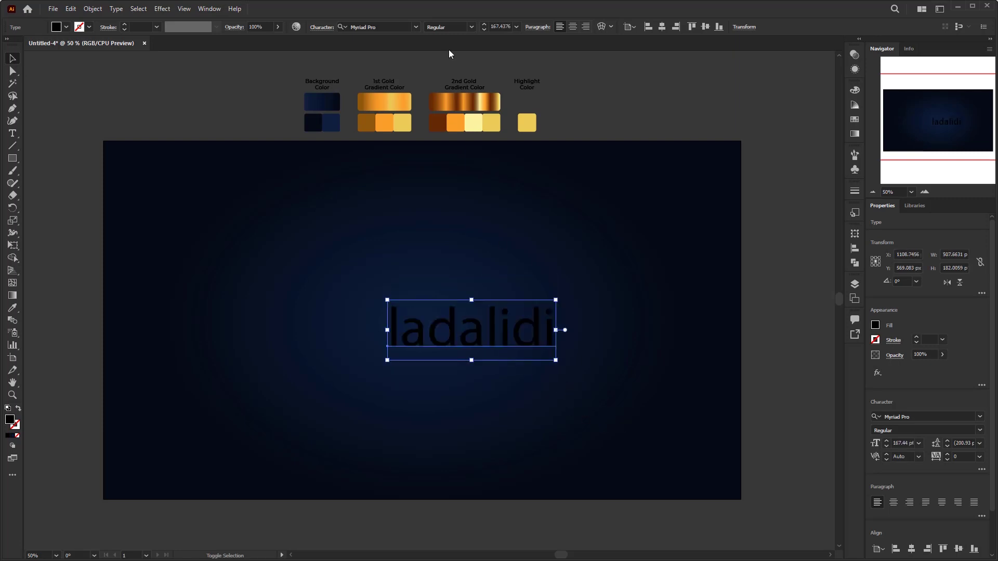
pyautogui.doubleClick(503, 27)
pyautogui.write('350')
pyautogui.press('Return')
pyautogui.moveTo(562, 317); pyautogui.dragTo(446, 320)
# Step: Change the text's font to mama and move the text to the middle of the artboard
pyautogui.click(416, 27)
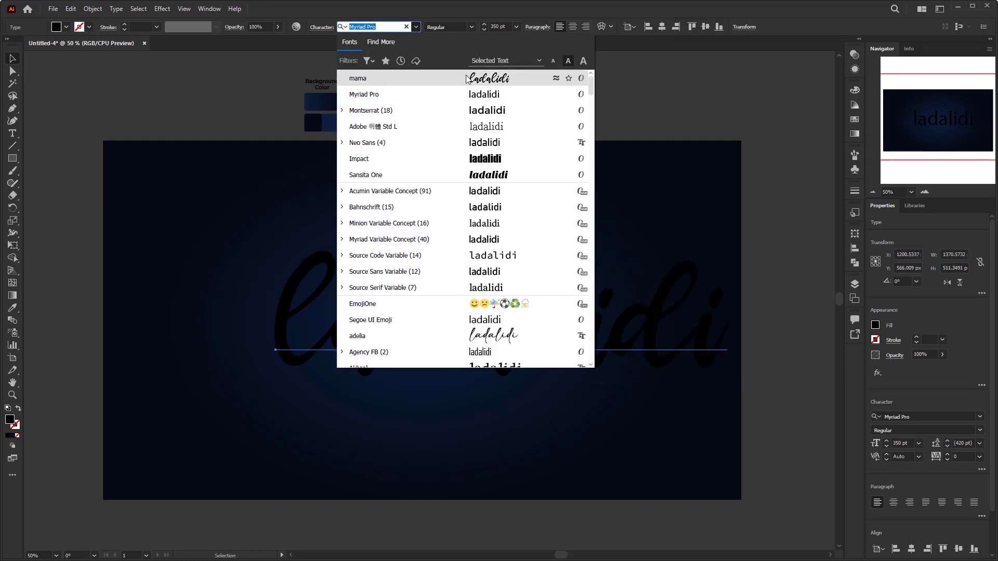
pyautogui.click(358, 78)
pyautogui.moveTo(533, 337); pyautogui.dragTo(454, 338)
pyautogui.moveTo(517, 356); pyautogui.dragTo(522, 361)
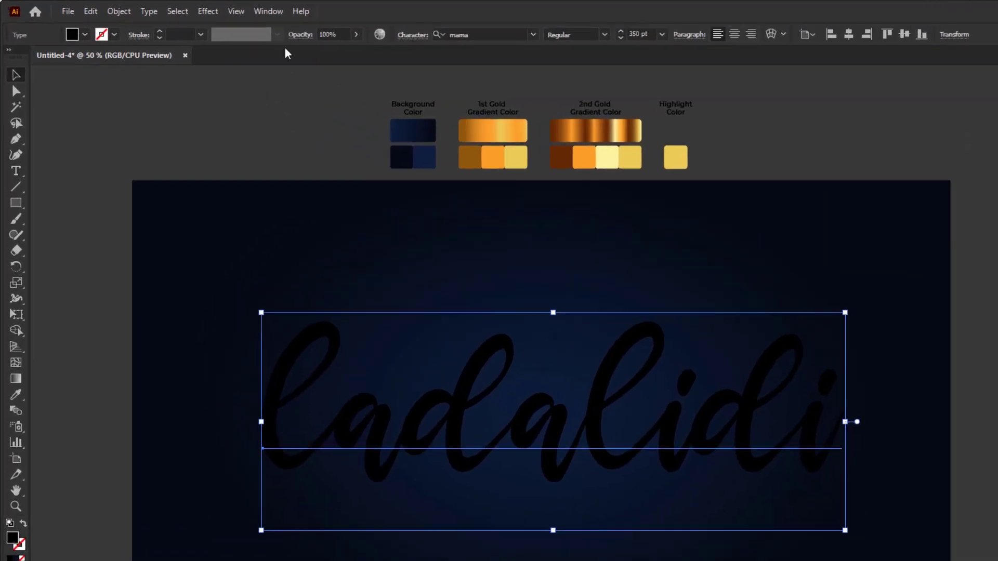
# Step: Open the text's appearance attributes and set the fill of its characters to None
pyautogui.click(212, 10)
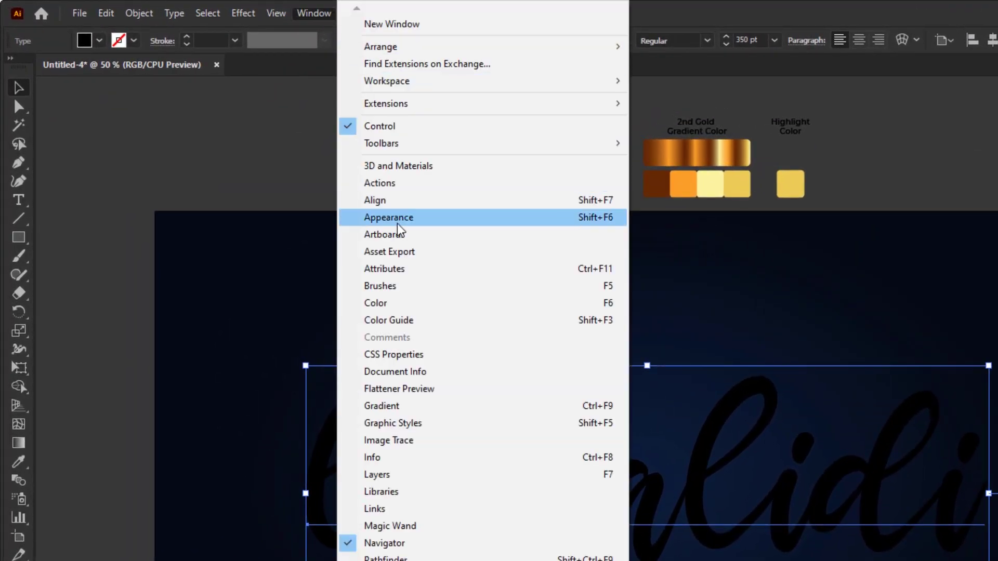
pyautogui.click(438, 218)
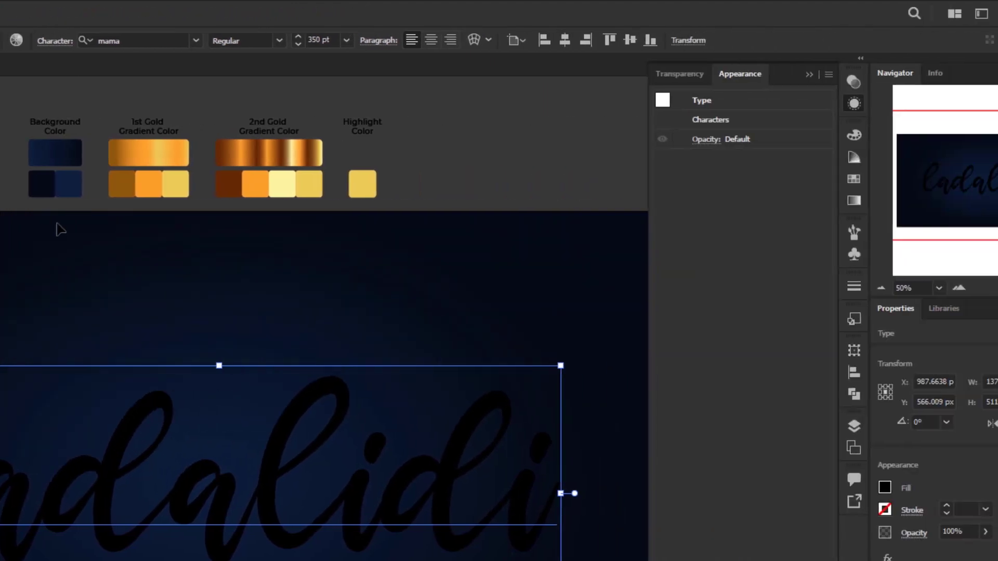
pyautogui.click(674, 121)
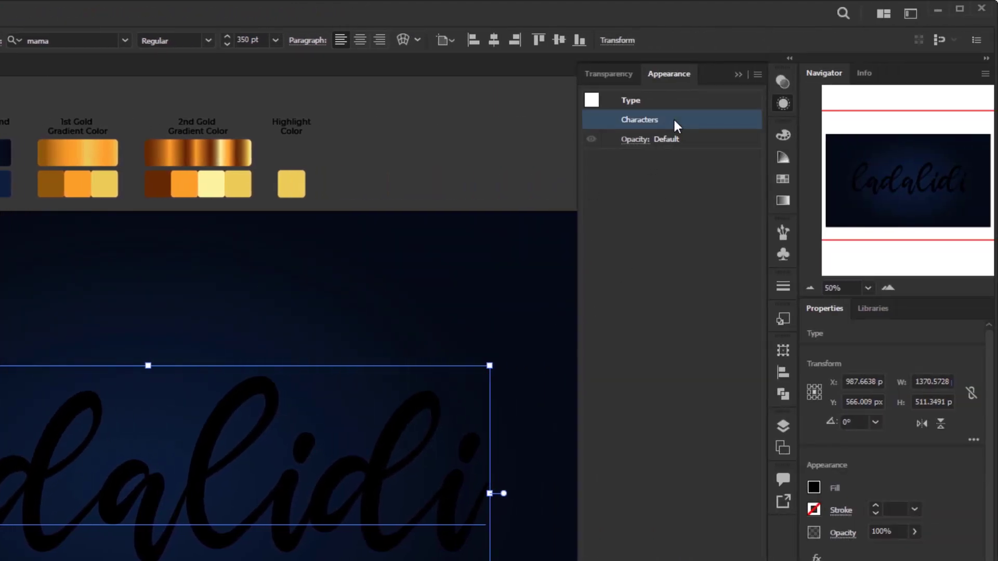
pyautogui.doubleClick(672, 119)
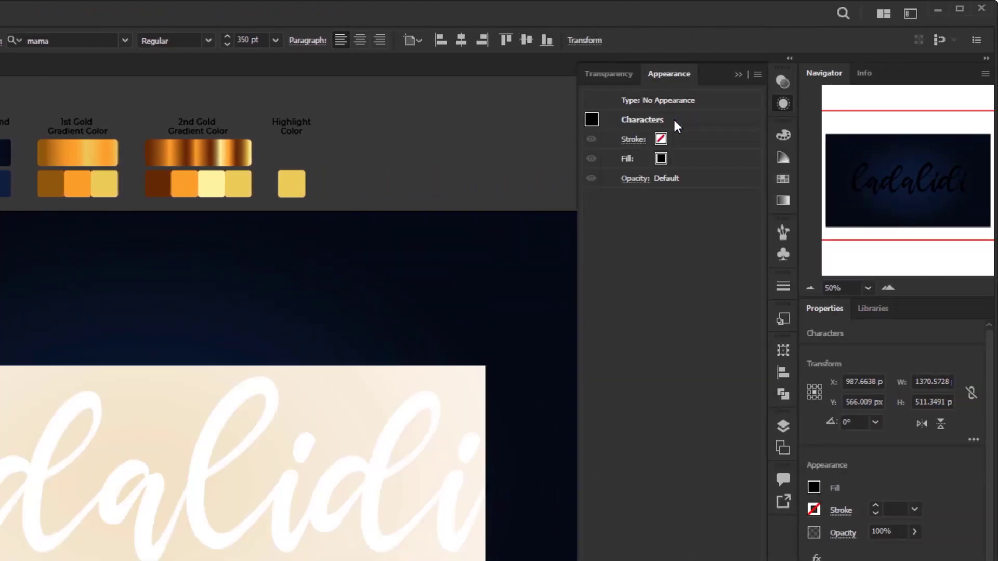
pyautogui.click(671, 159)
pyautogui.click(673, 159)
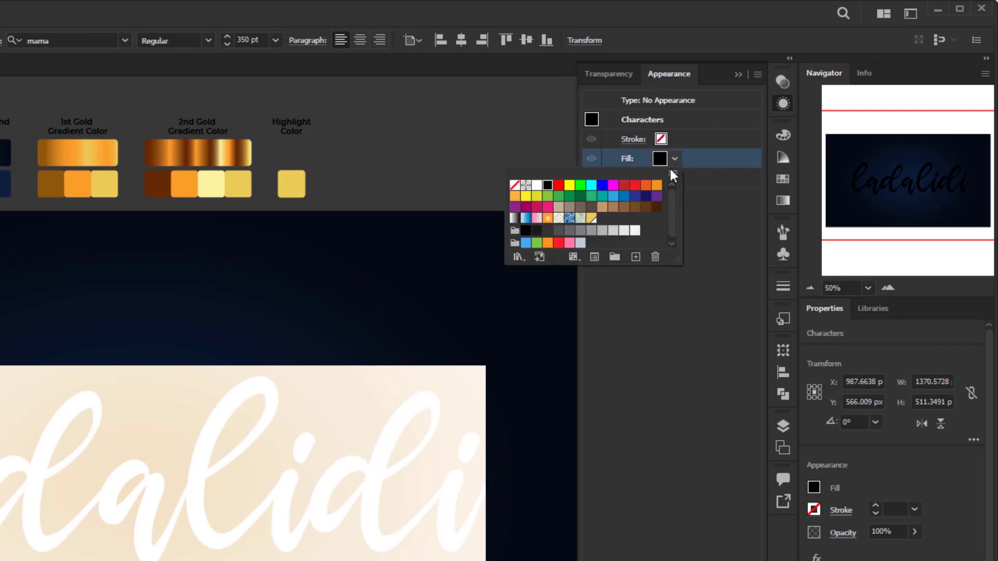
pyautogui.click(515, 185)
pyautogui.click(710, 219)
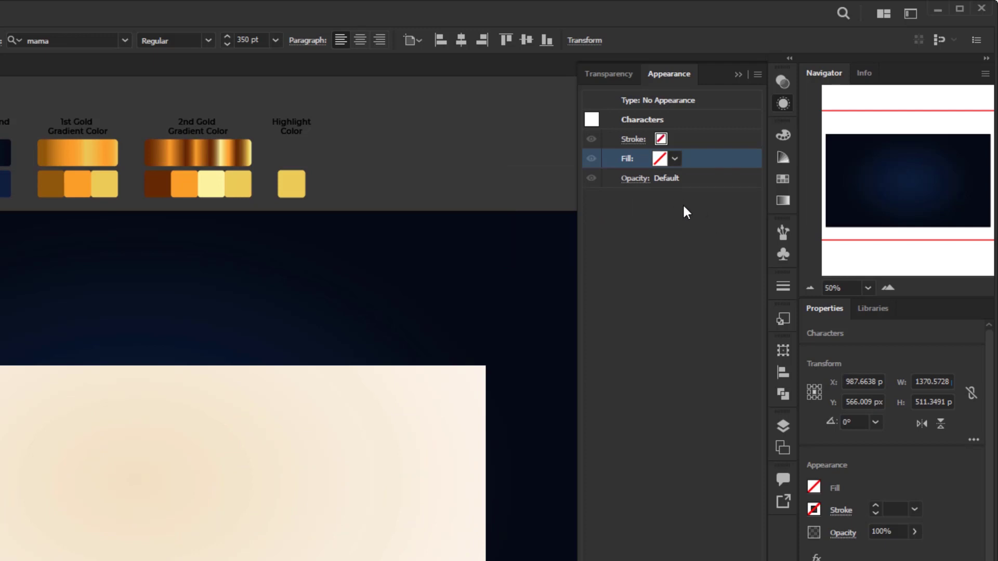
# Step: Add a new fill to the text object as a whole and sample the 1st gold gradient into it
pyautogui.click(676, 102)
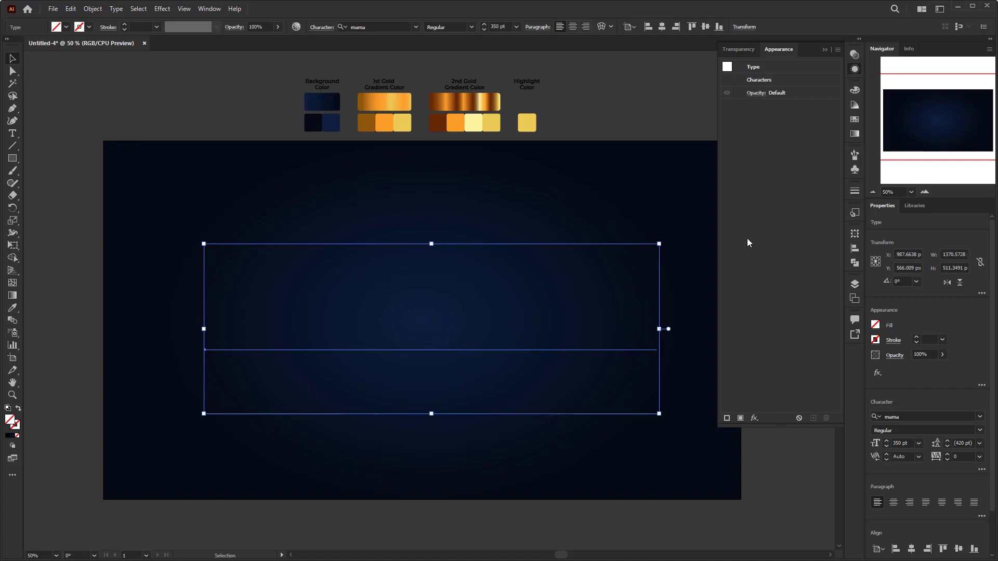
pyautogui.click(740, 418)
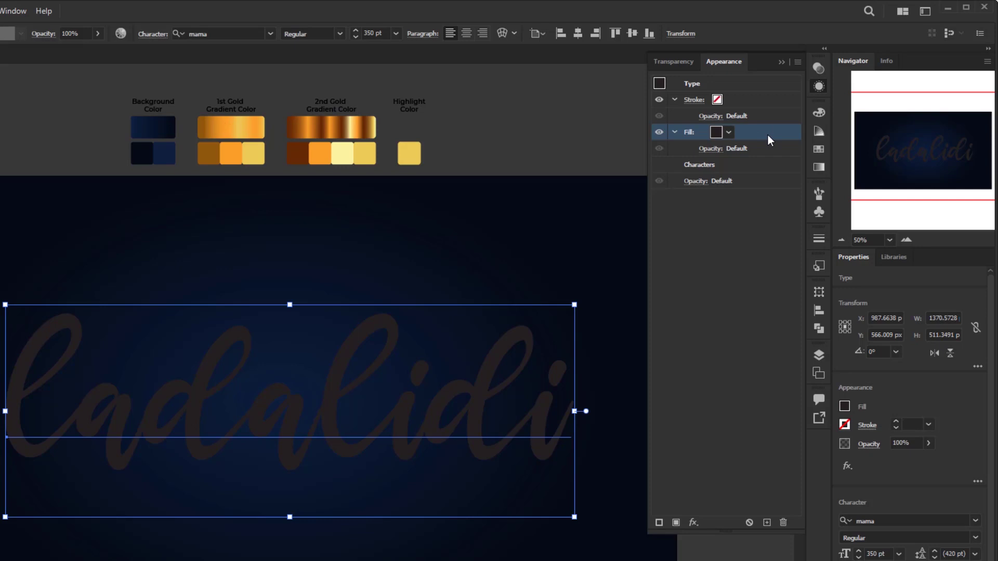
pyautogui.moveTo(21, 382); pyautogui.dragTo(80, 387)
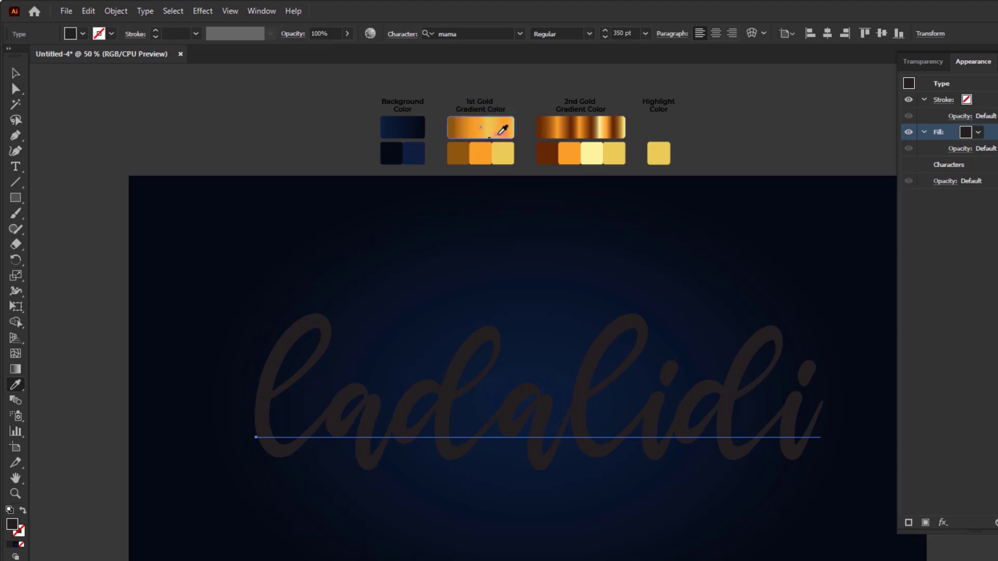
pyautogui.click(477, 130)
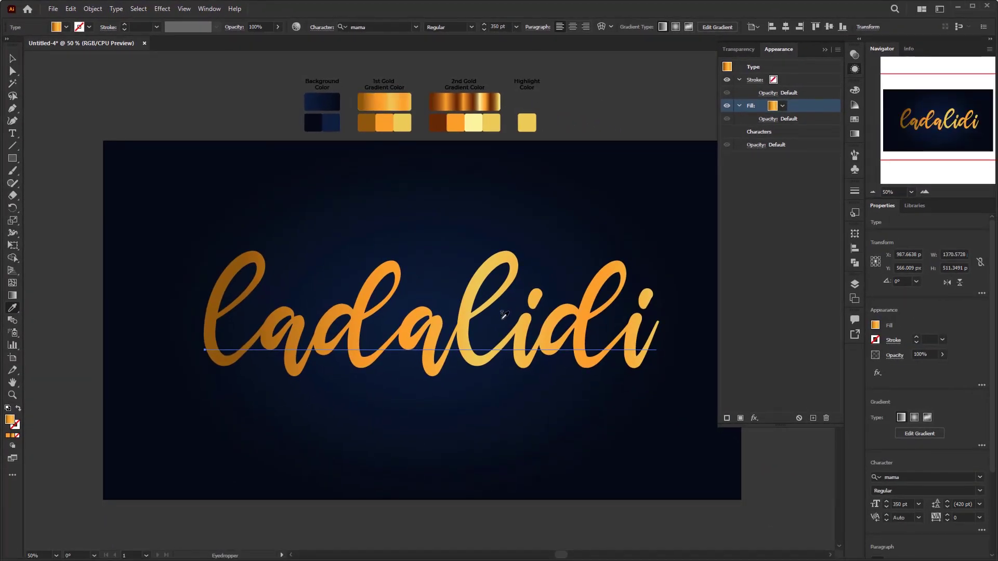
pyautogui.press('ctrl')
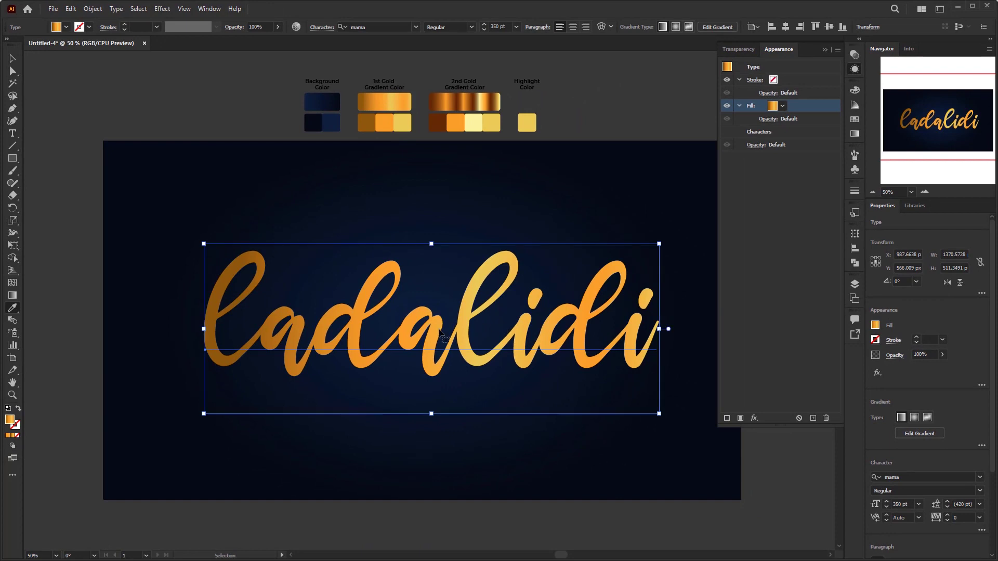
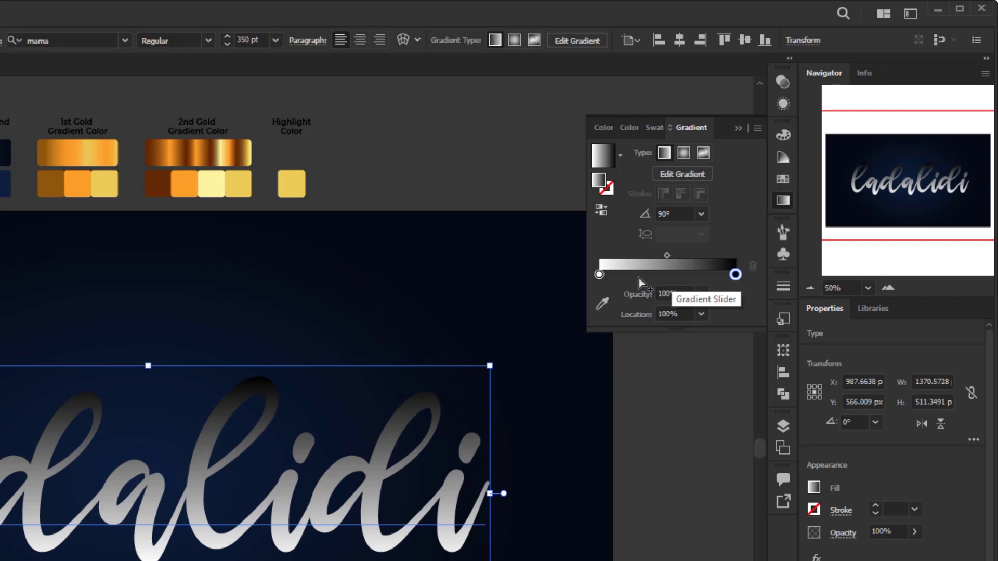
# Step: Set the 90° linear gradient's start stop to the 1st gold palette's brown and its end stop to the palette's light gold
pyautogui.click(599, 274)
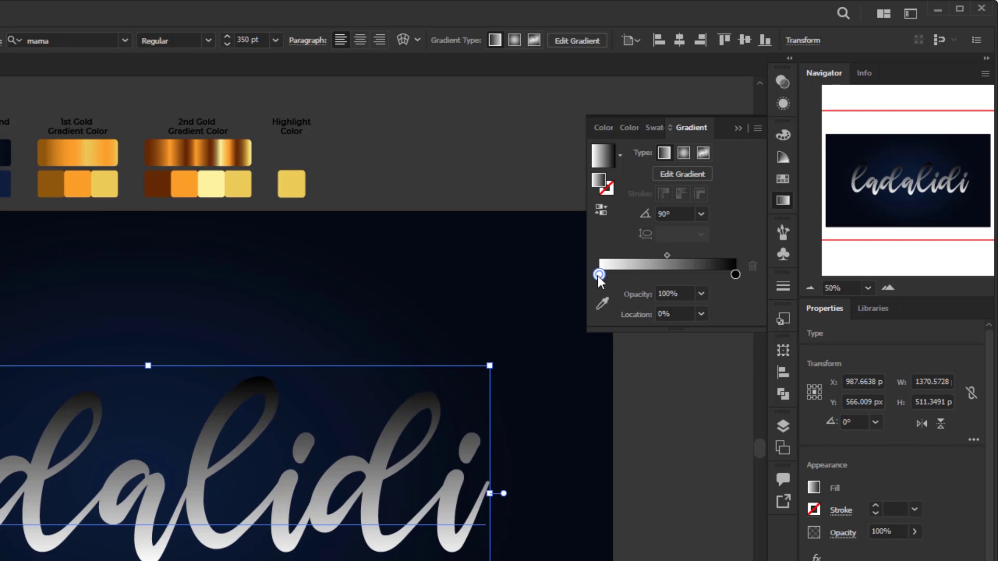
pyautogui.click(601, 304)
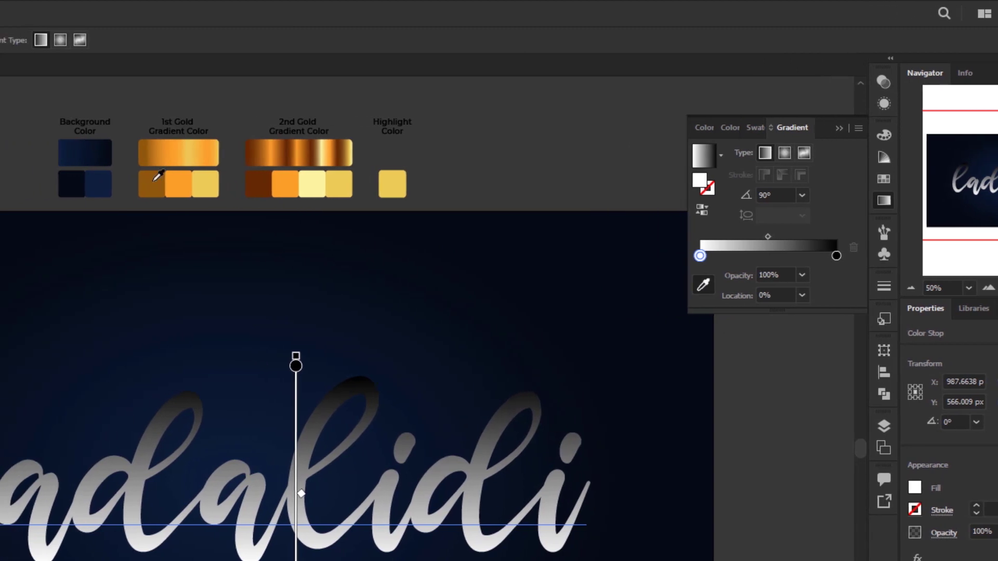
pyautogui.click(155, 185)
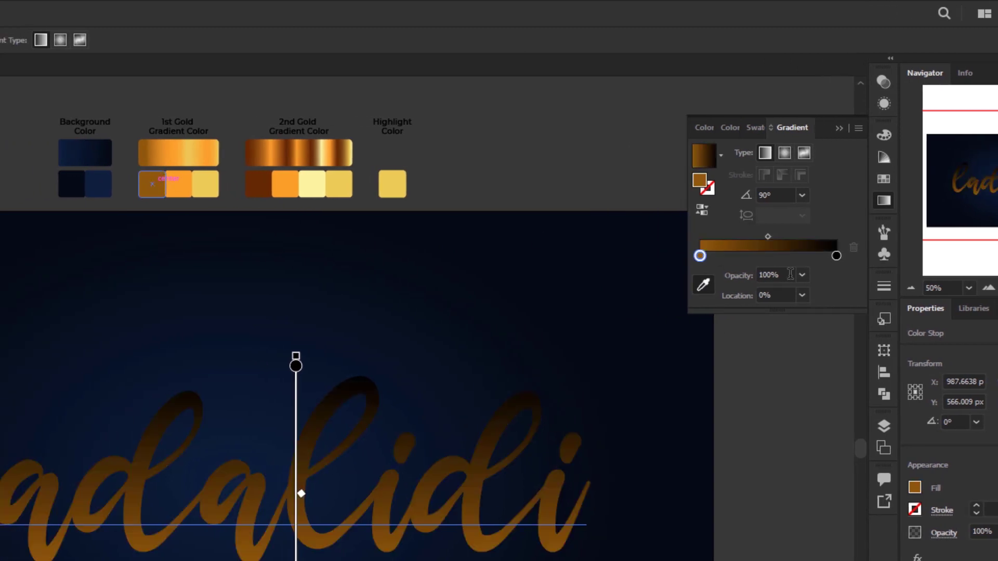
pyautogui.click(835, 255)
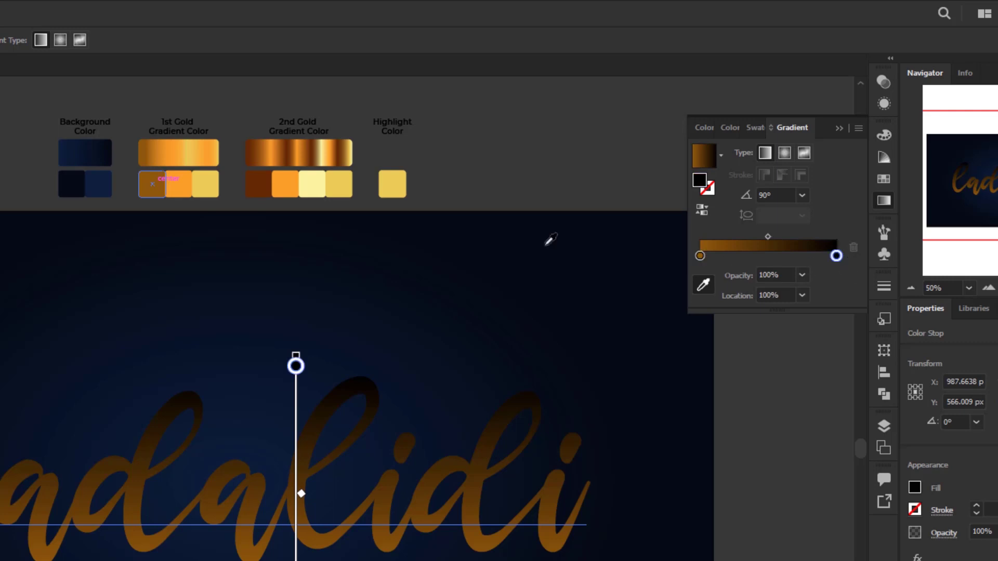
pyautogui.click(203, 185)
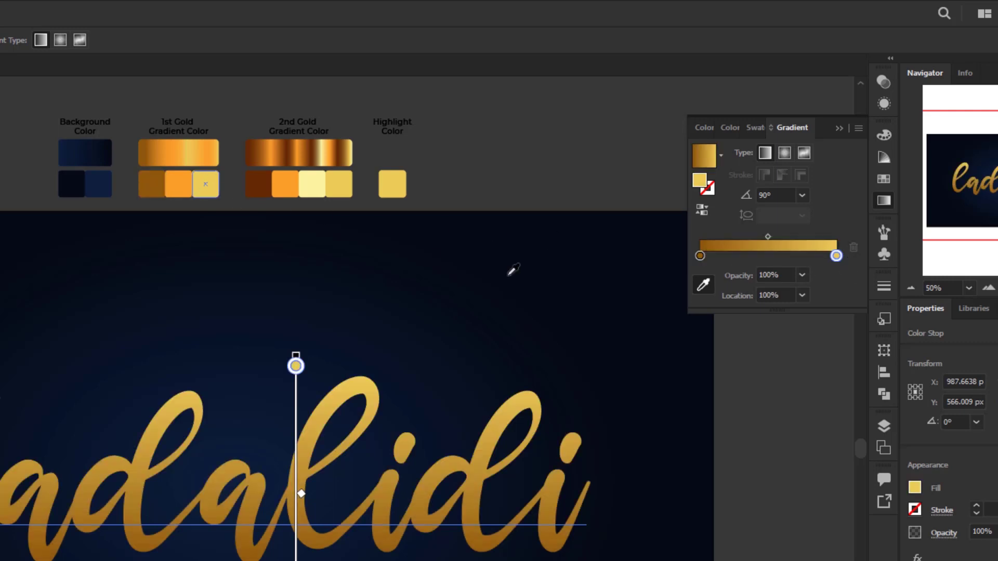
# Step: Add a gradient stop at about 32% and color it with the 1st gold palette's orange
pyautogui.click(739, 256)
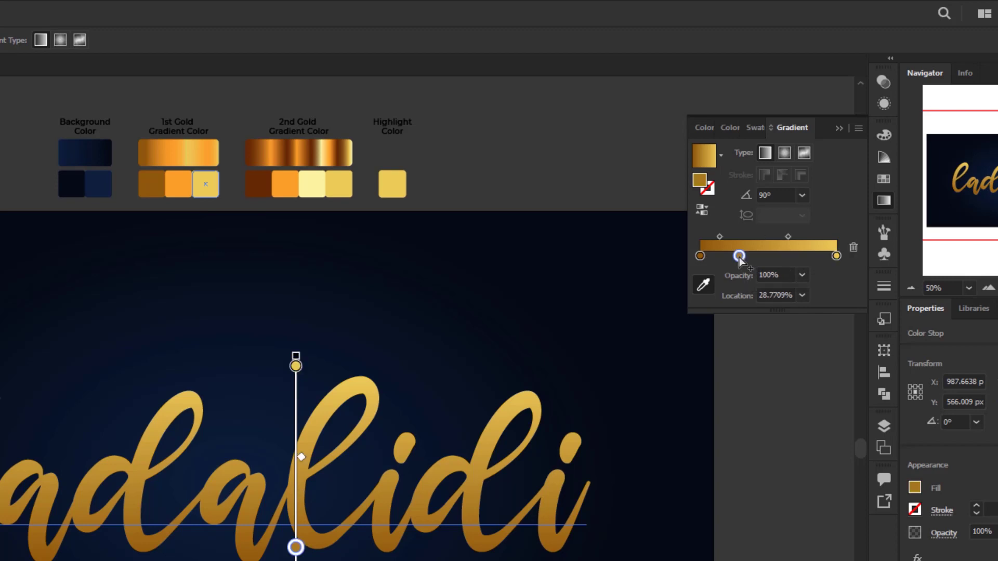
pyautogui.moveTo(739, 257); pyautogui.dragTo(744, 256)
pyautogui.click(703, 284)
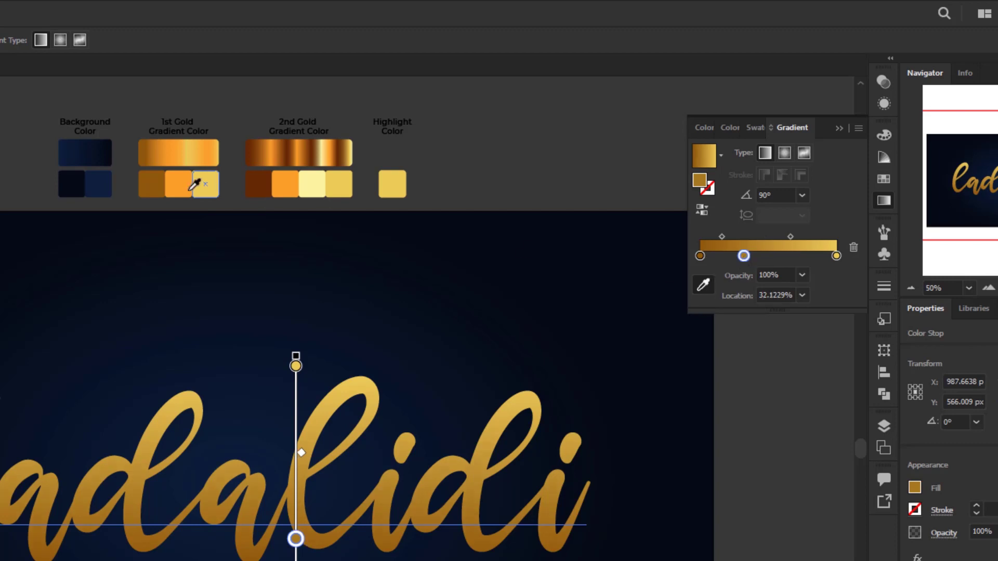
pyautogui.click(176, 186)
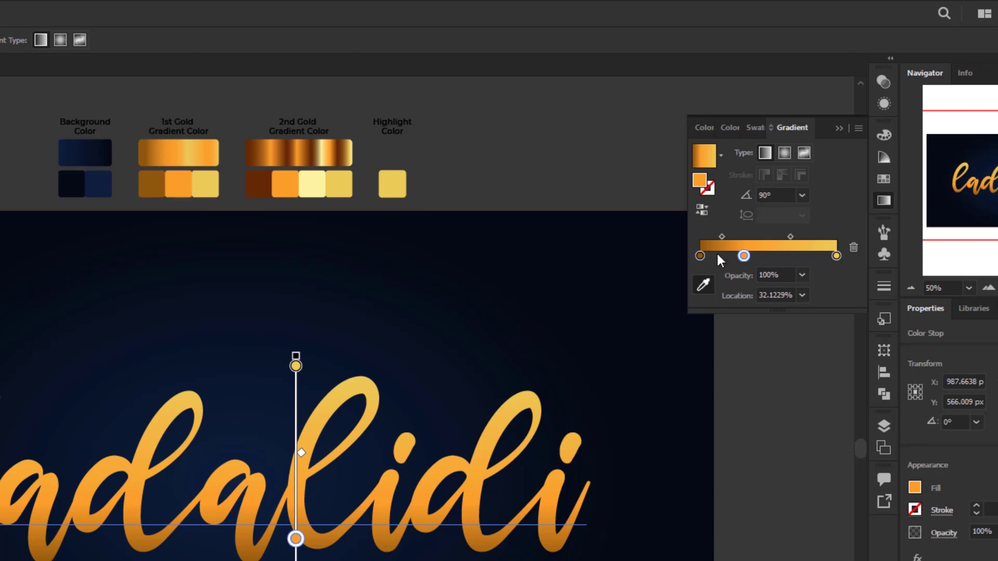
# Step: Add a light gold gradient stop at about 57% and an orange one at about 80%, sampled from the 1st gold palette
pyautogui.click(777, 257)
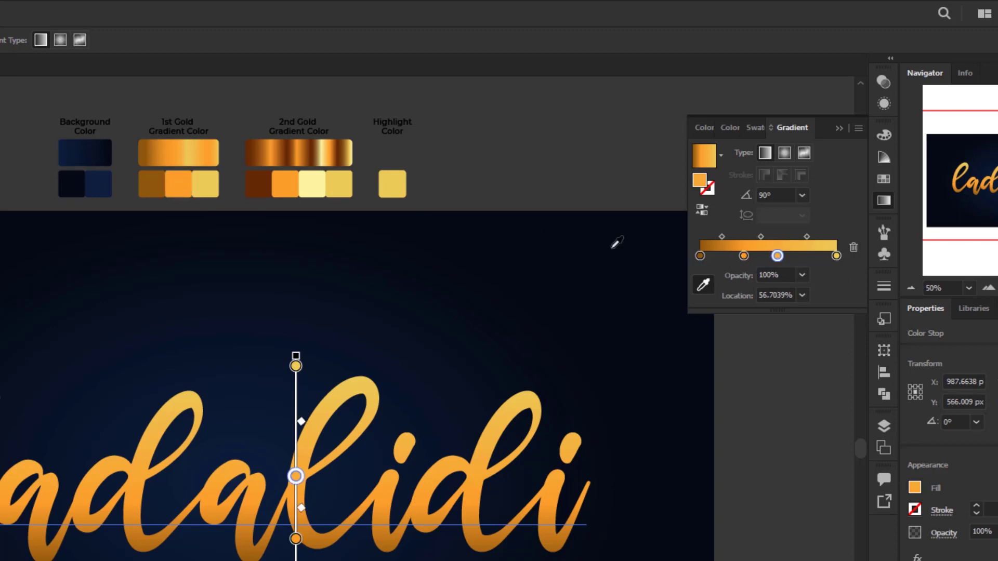
pyautogui.click(205, 185)
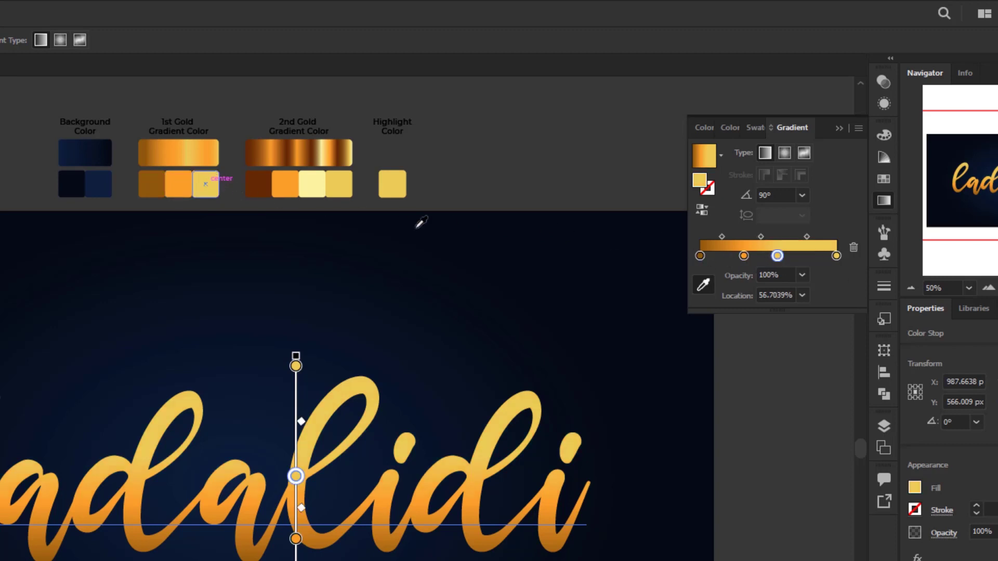
pyautogui.click(808, 257)
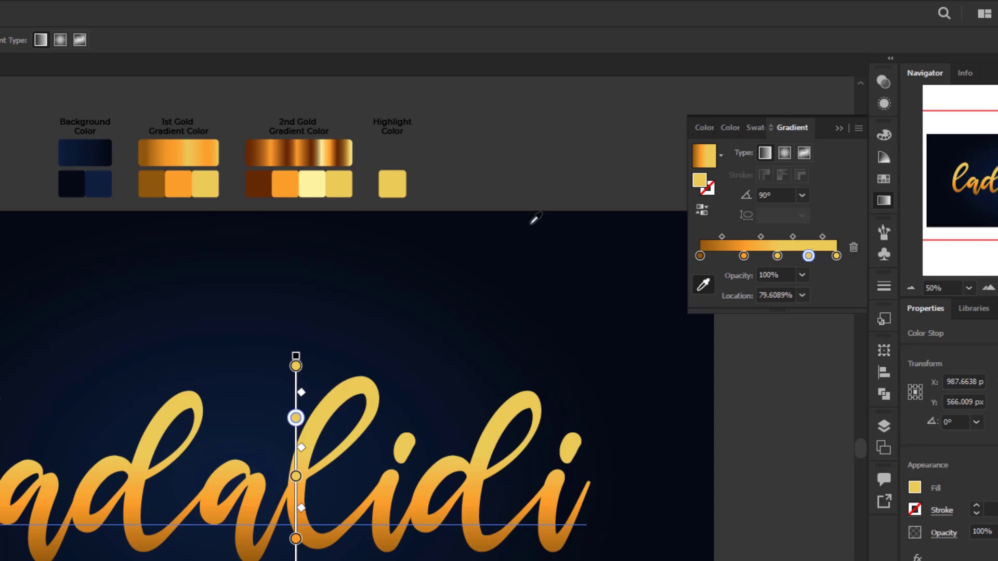
pyautogui.click(186, 178)
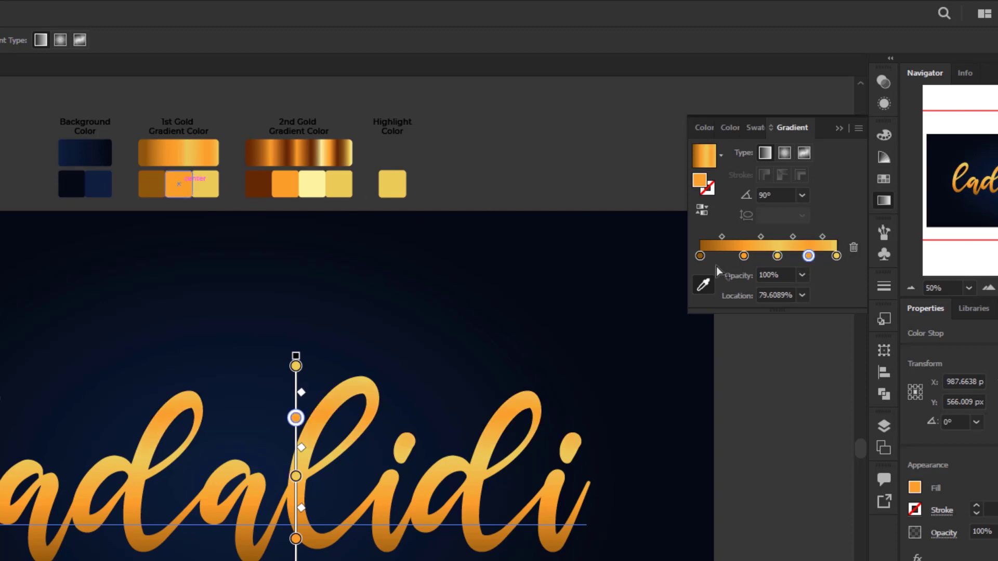
# Step: Respace the inner gradient stops, with the second orange one at about 75%, and shorten the gradient to span the letters' height
pyautogui.click(743, 255)
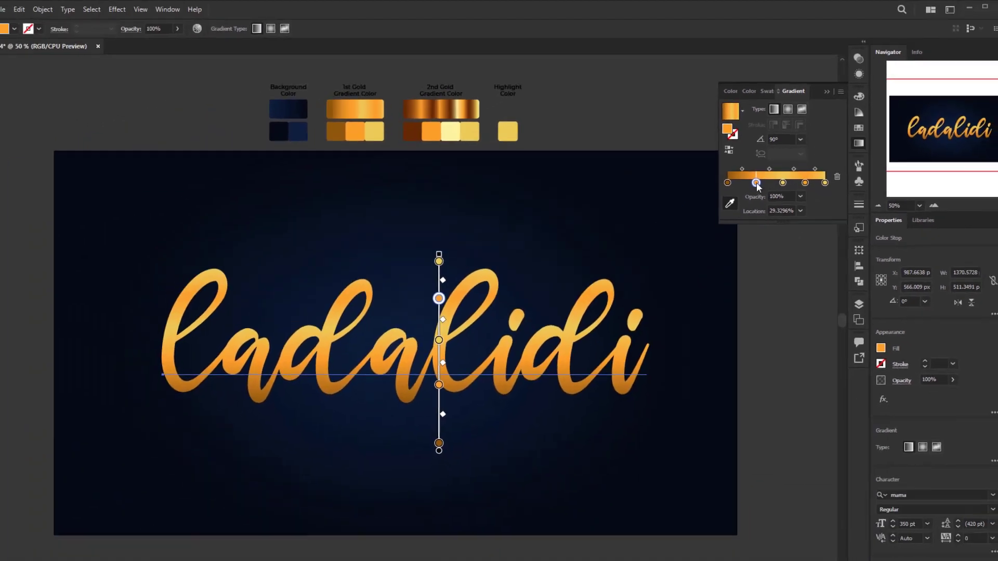
pyautogui.moveTo(782, 183); pyautogui.dragTo(800, 182)
pyautogui.moveTo(462, 421); pyautogui.dragTo(431, 386)
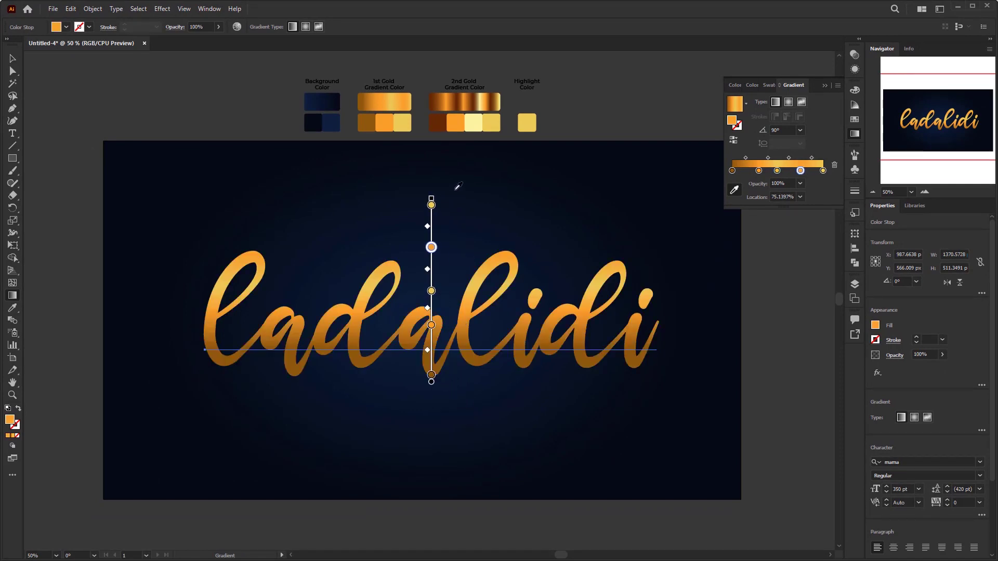
pyautogui.moveTo(433, 205); pyautogui.dragTo(439, 250)
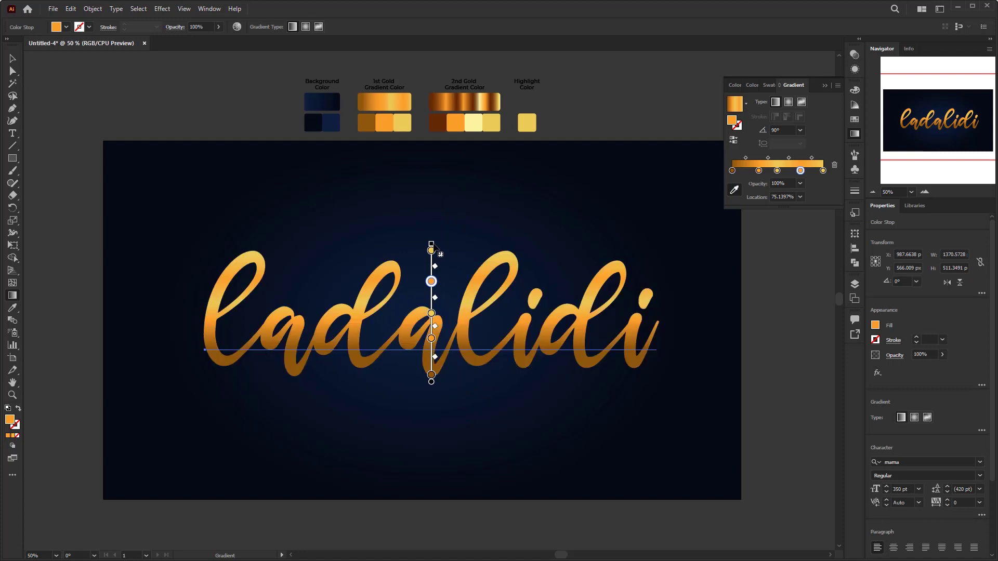
# Step: Reopen the text's appearance attributes and move its stroke below the gold gradient fill
pyautogui.click(824, 85)
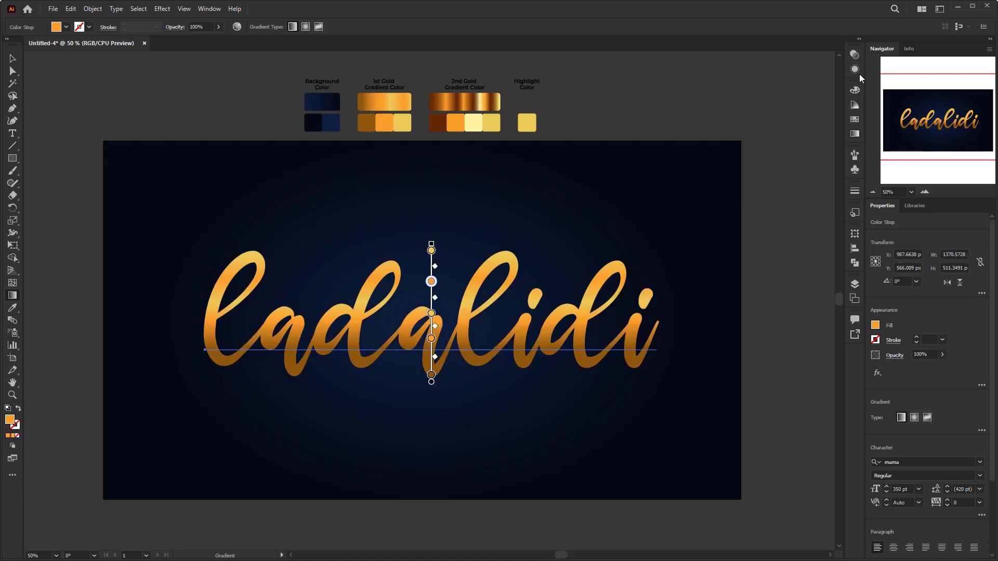
pyautogui.click(855, 69)
pyautogui.press('v')
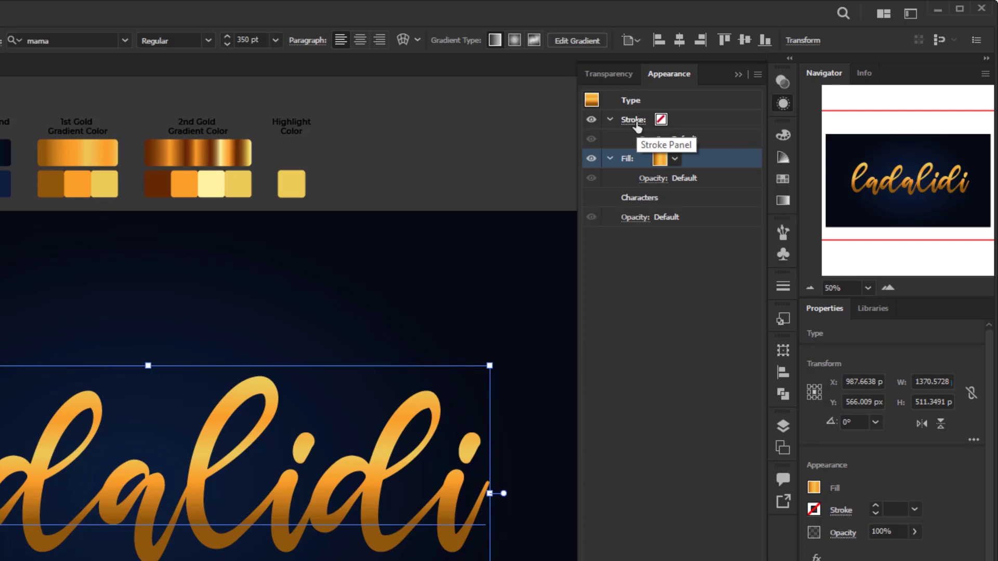
pyautogui.click(696, 119)
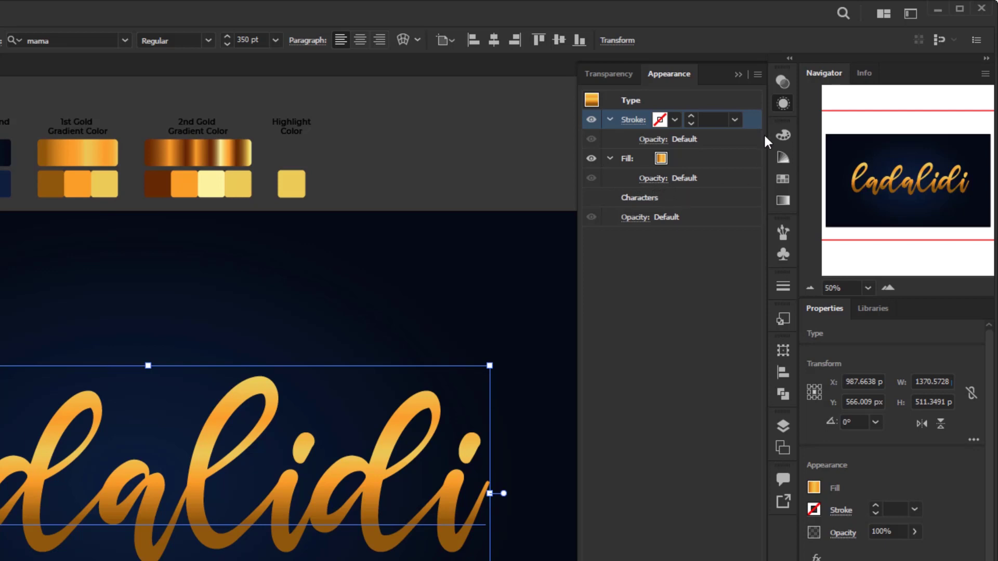
pyautogui.moveTo(750, 123); pyautogui.dragTo(745, 185)
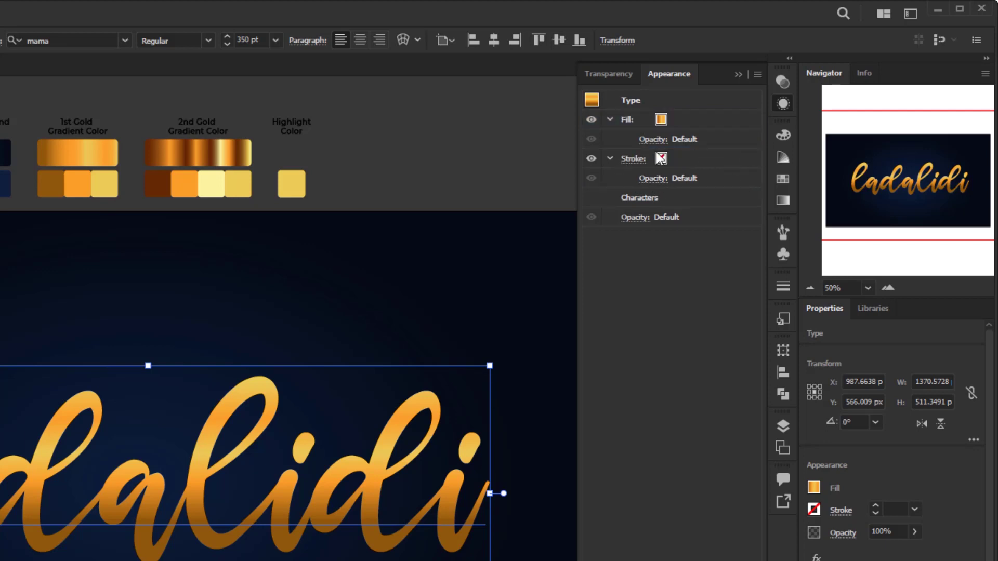
# Step: Try to save the highlight color square's color as a new global swatch
pyautogui.click(677, 161)
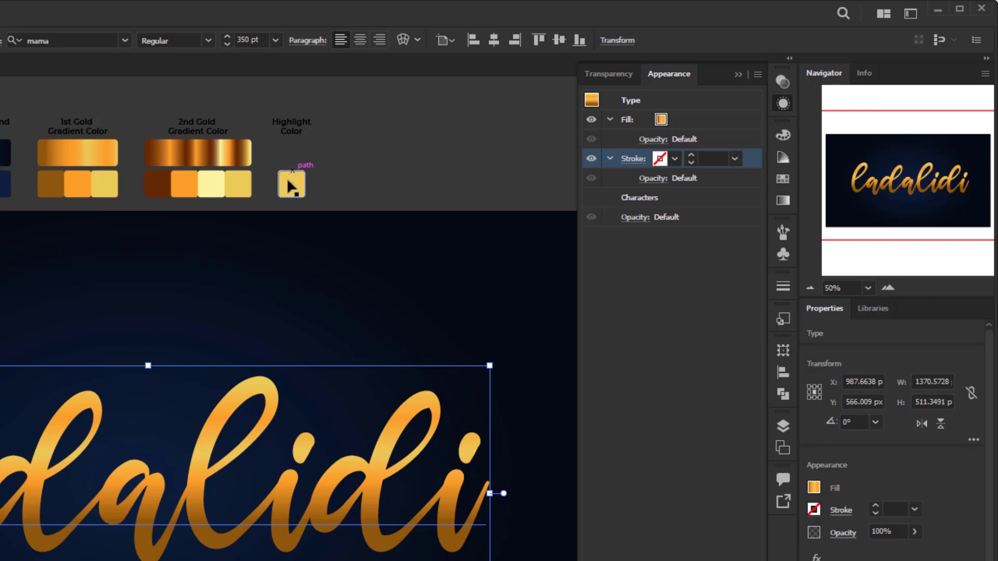
pyautogui.click(752, 118)
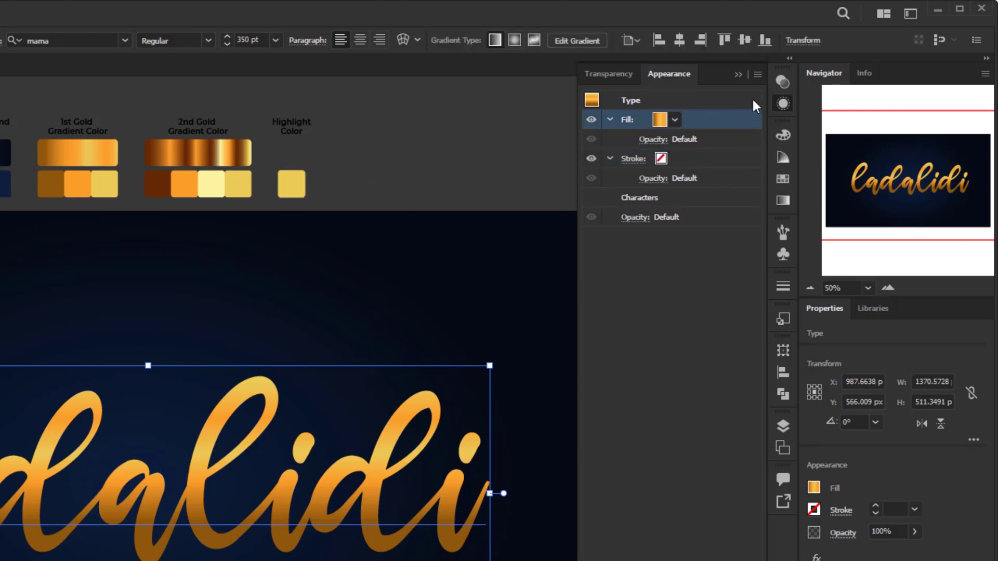
pyautogui.click(785, 101)
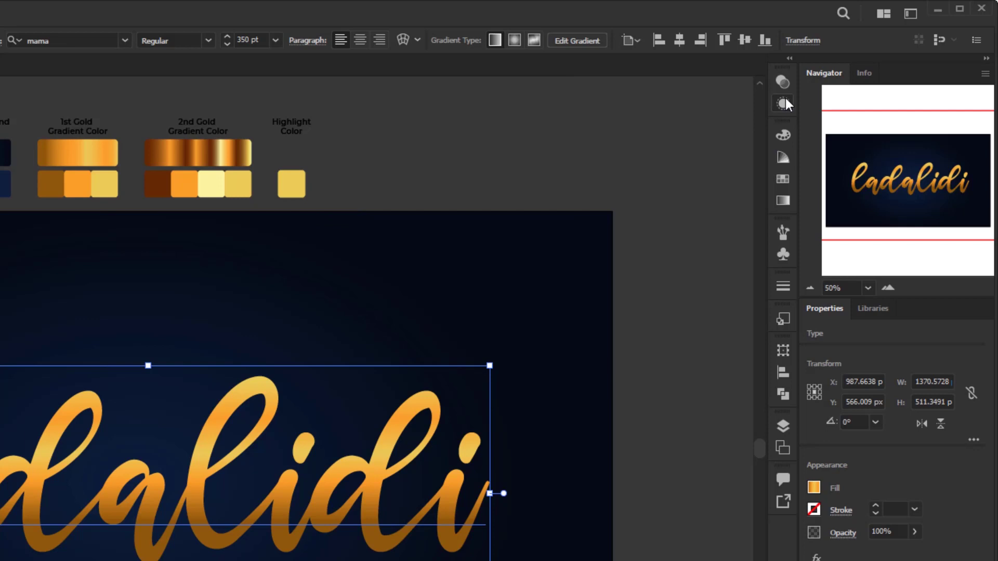
pyautogui.click(782, 179)
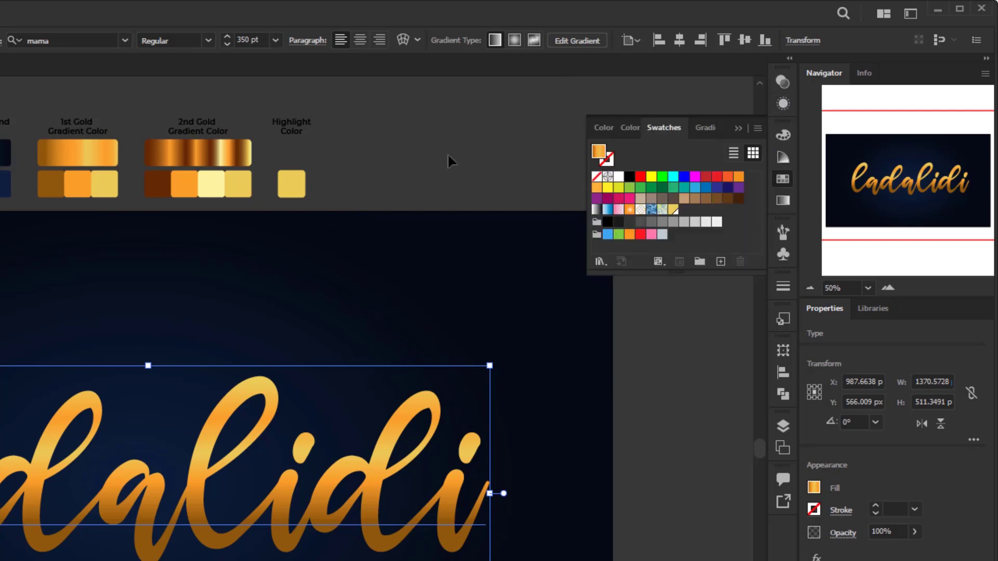
pyautogui.click(291, 184)
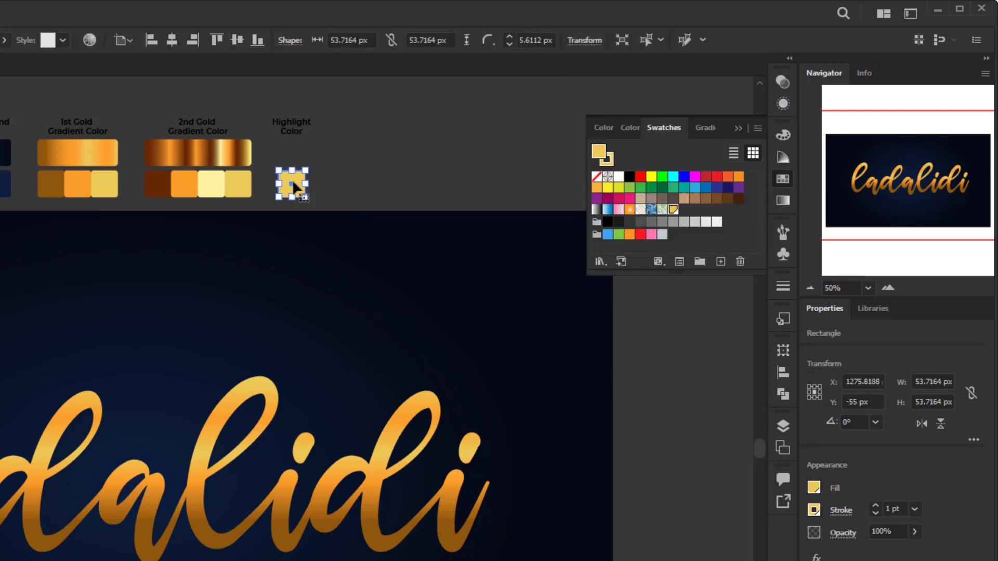
pyautogui.click(720, 259)
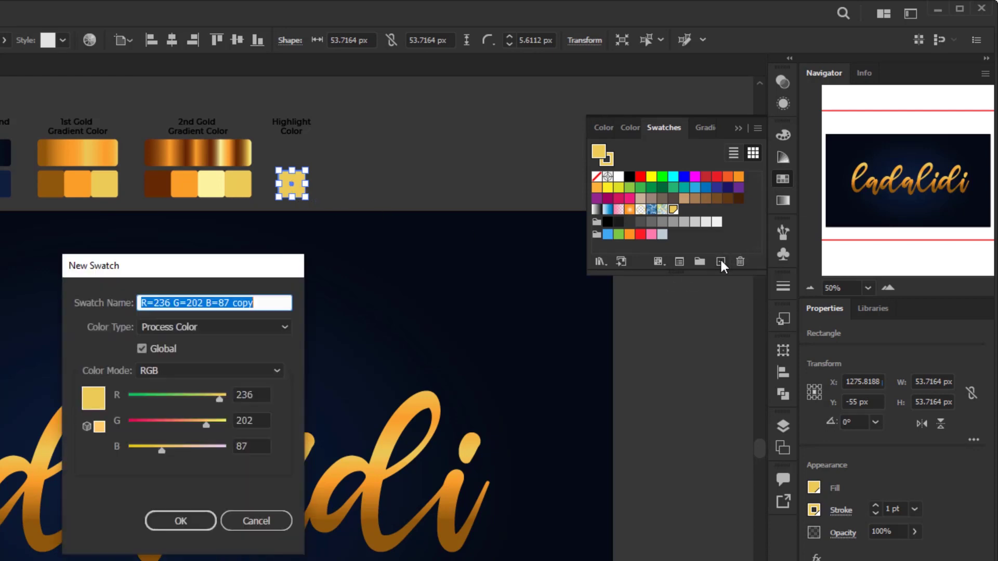
pyautogui.click(195, 519)
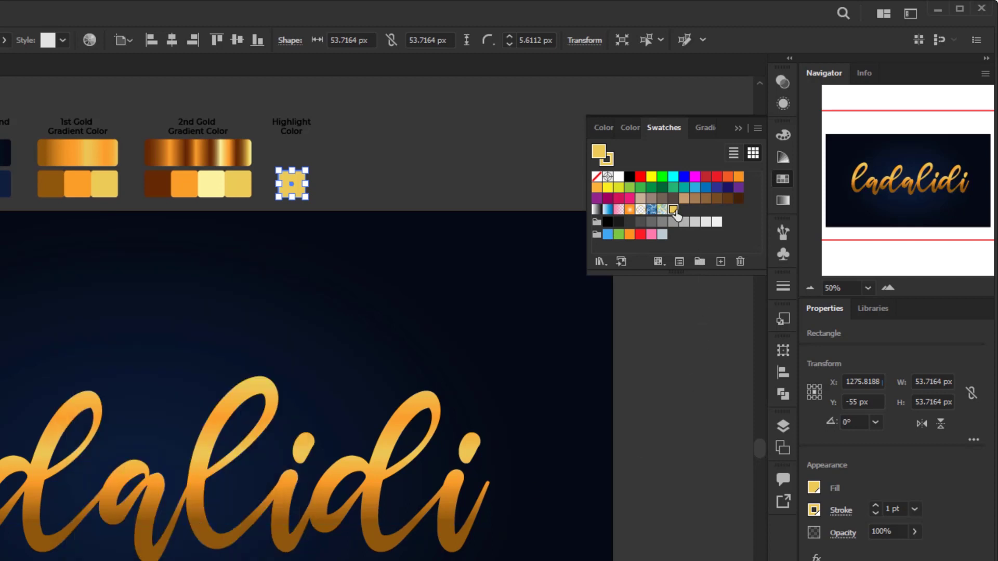
# Step: Apply the light gold highlight swatch to the stroke of the "ladalidi" text
pyautogui.click(783, 103)
pyautogui.click(404, 493)
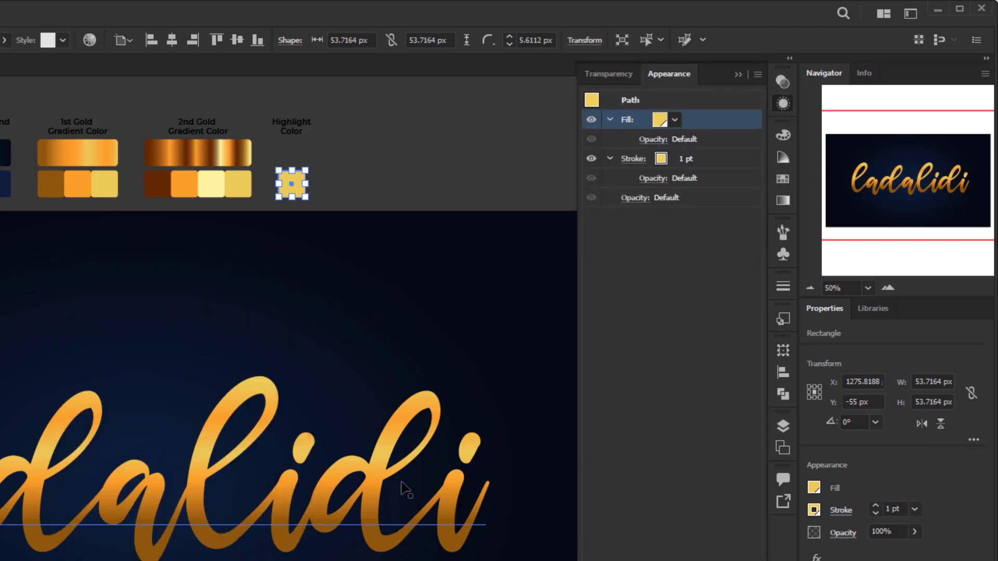
pyautogui.click(691, 159)
pyautogui.click(783, 179)
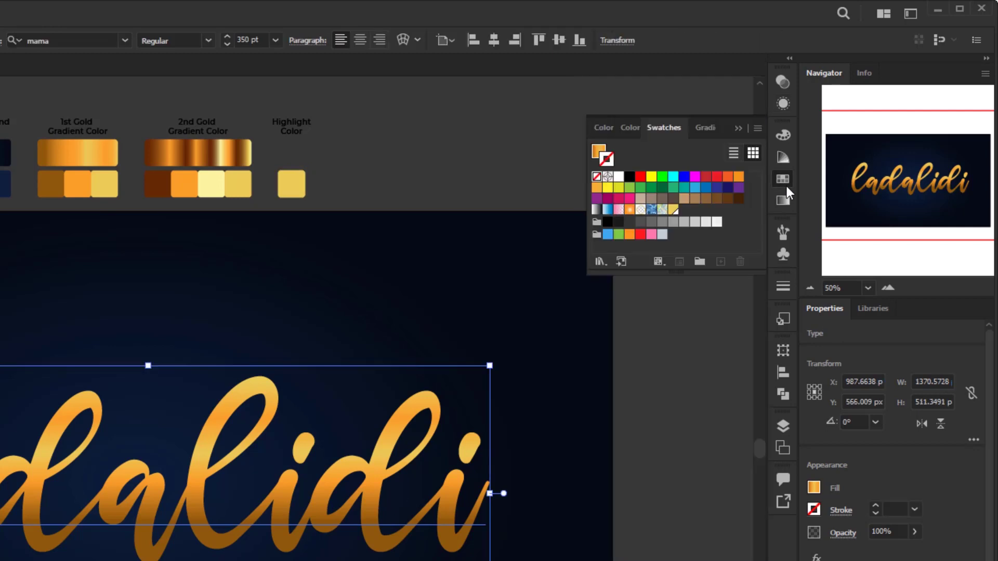
pyautogui.click(673, 210)
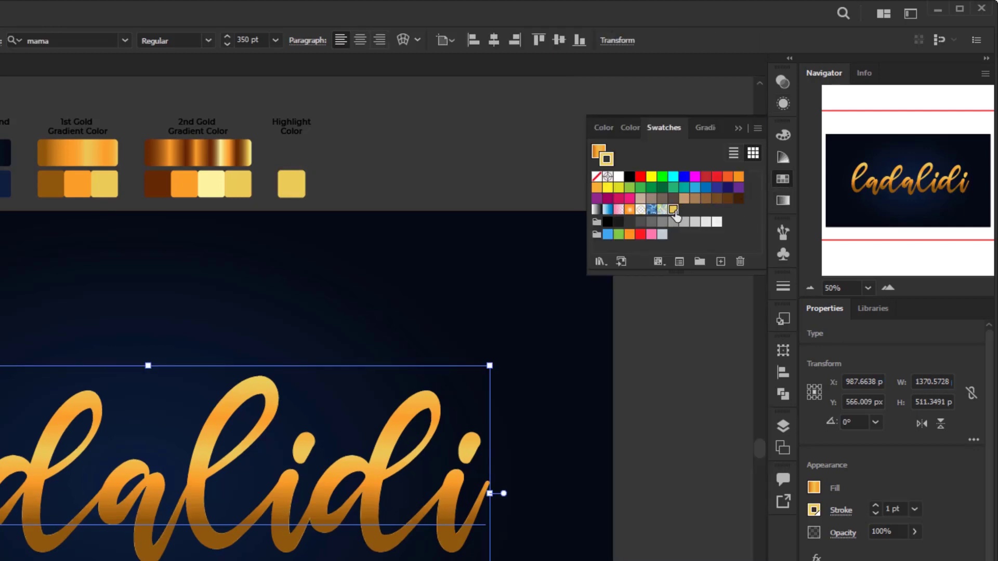
# Step: Set the weight of the "ladalidi" text's stroke to 3 pt
pyautogui.click(782, 104)
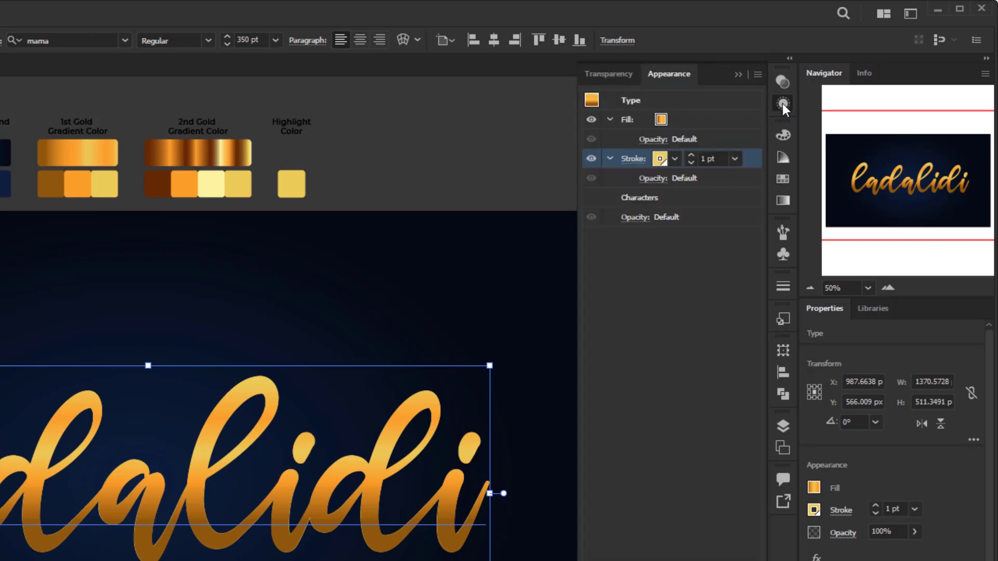
pyautogui.doubleClick(721, 158)
pyautogui.write('3')
pyautogui.press('Return')
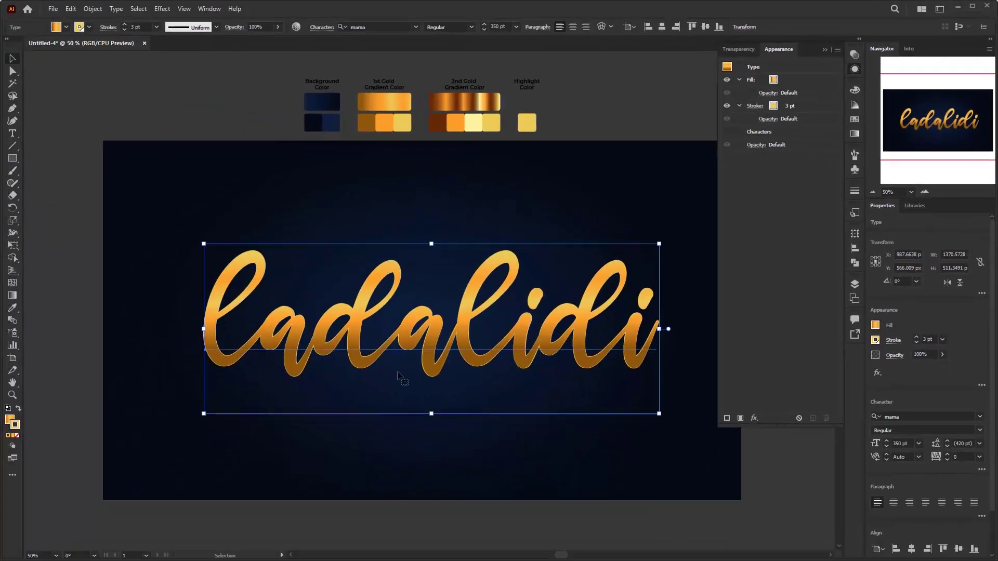
# Step: Add a Transform effect to the text's 3 pt stroke, moving it -2 px vertically
pyautogui.scroll(1, 400, 376)
pyautogui.scroll(1, 400, 377)
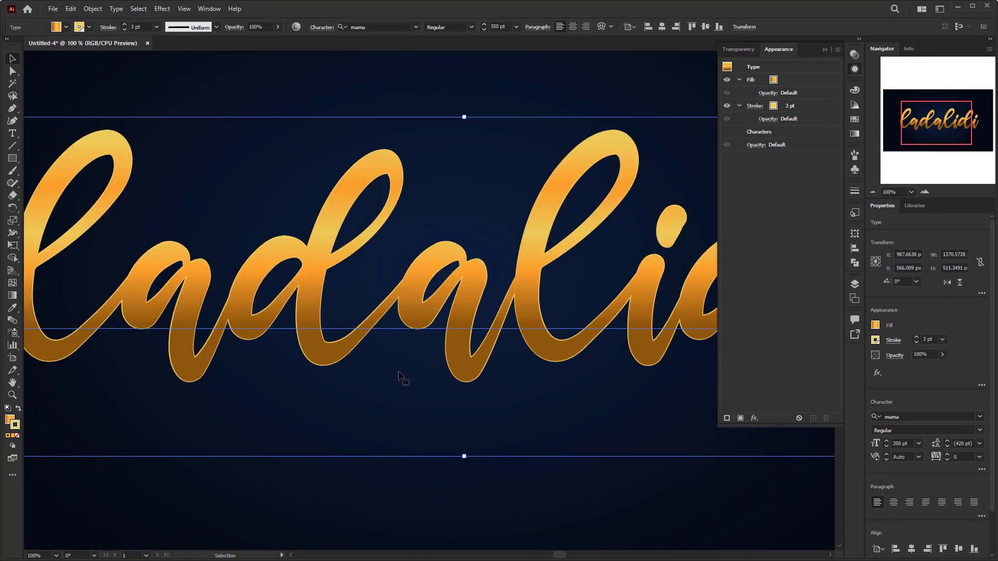
pyautogui.hscroll(-2, 416, 407)
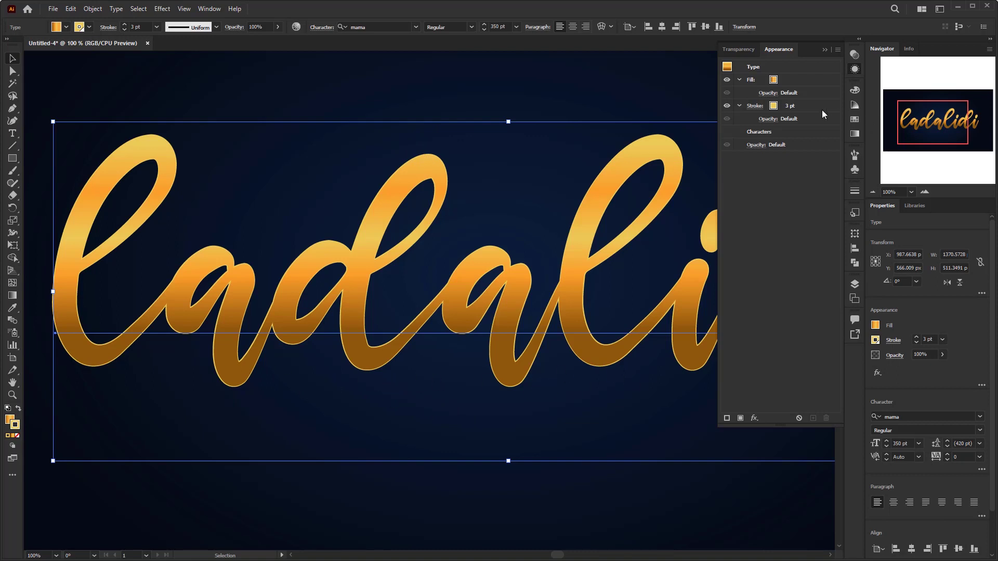
pyautogui.click(820, 109)
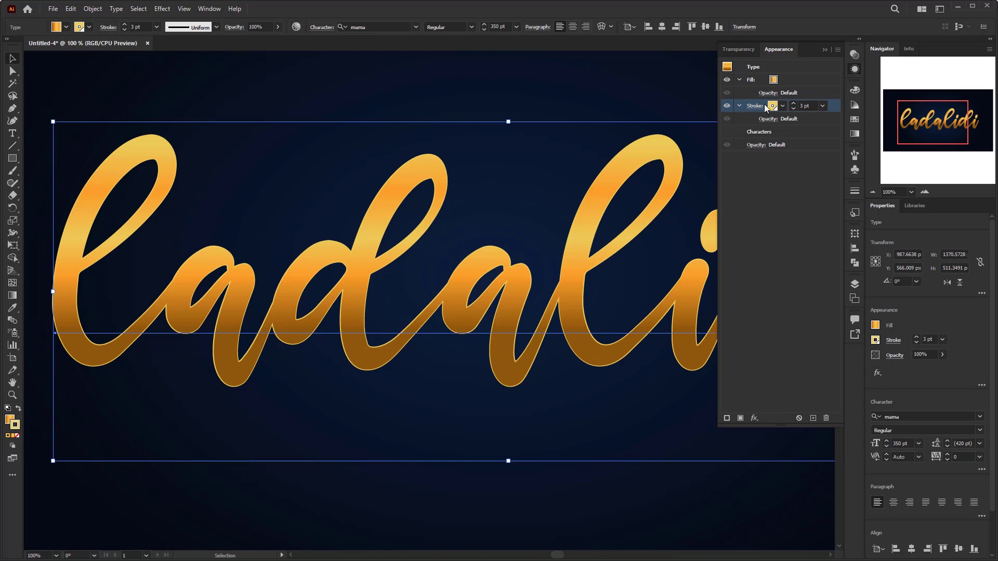
pyautogui.click(754, 417)
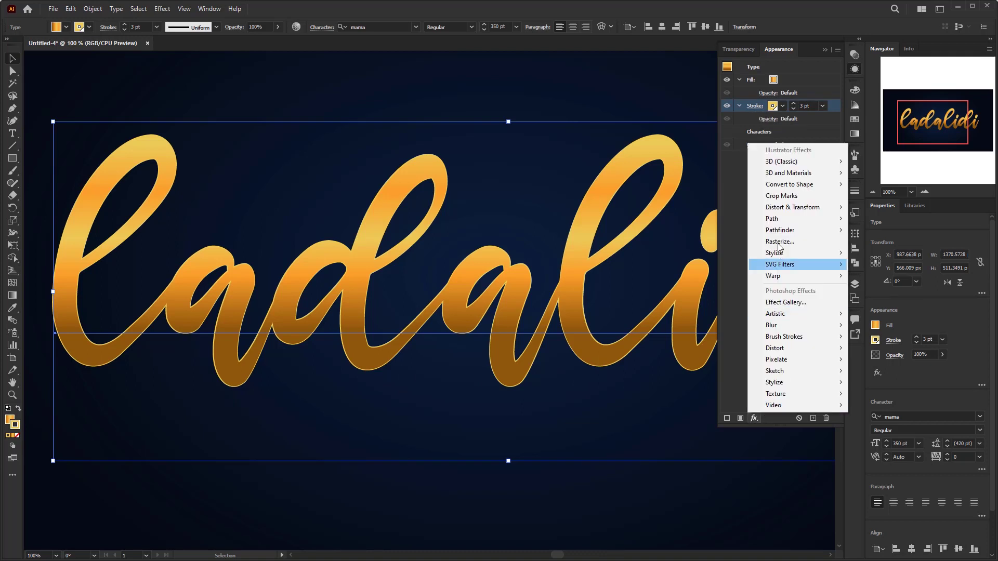
pyautogui.moveTo(780, 211)
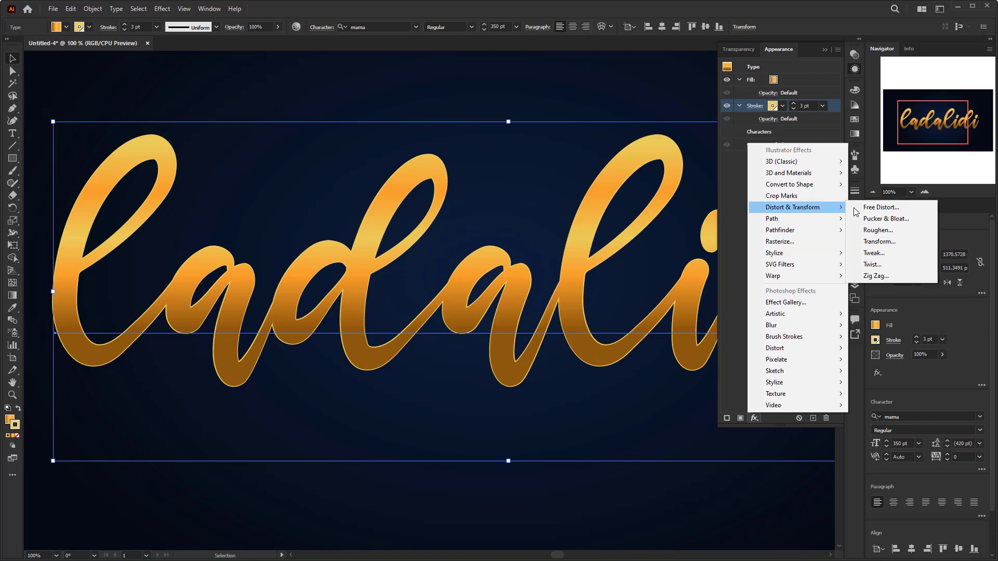
pyautogui.click(890, 242)
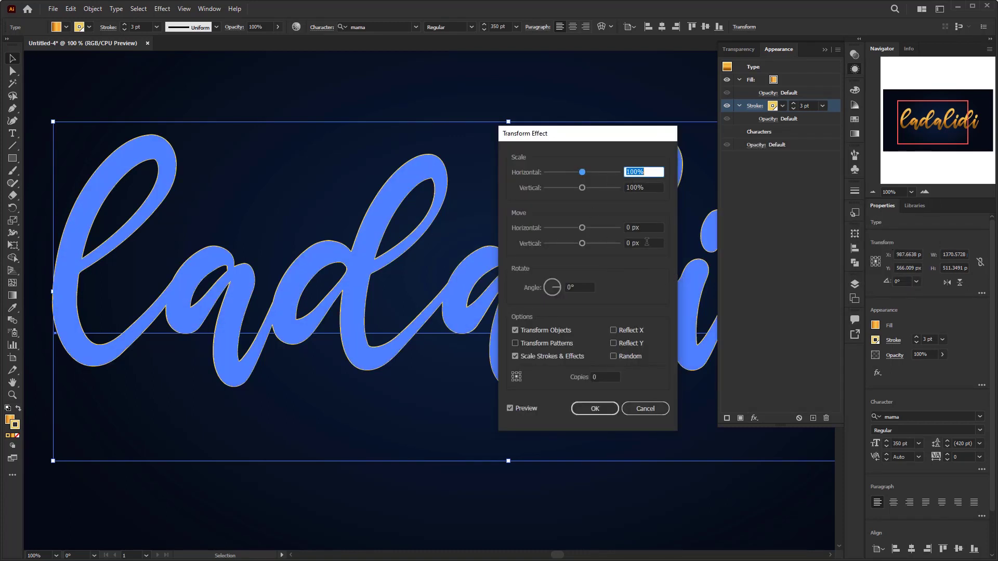
pyautogui.click(618, 243)
pyautogui.write('-')
pyautogui.click(659, 229)
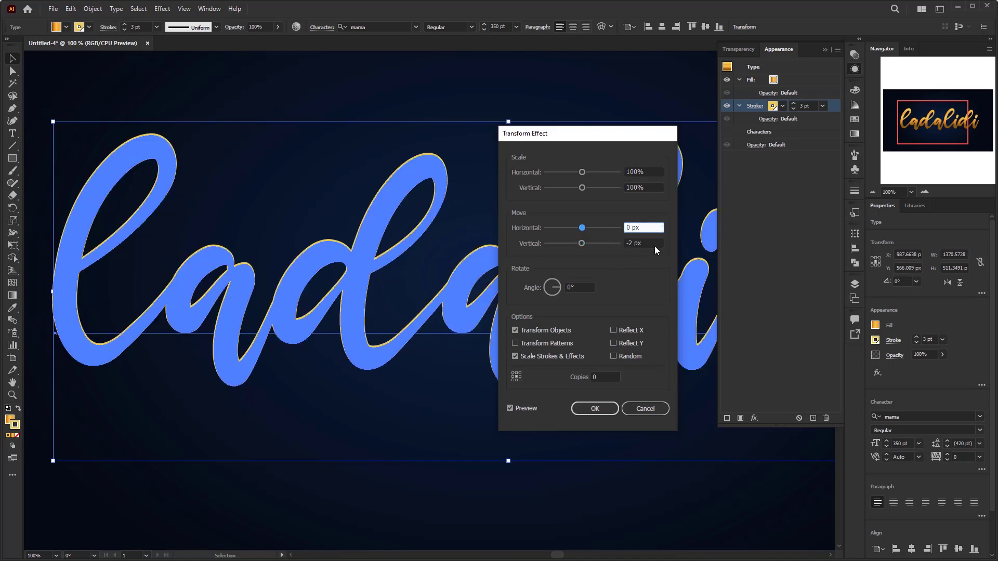
pyautogui.click(600, 413)
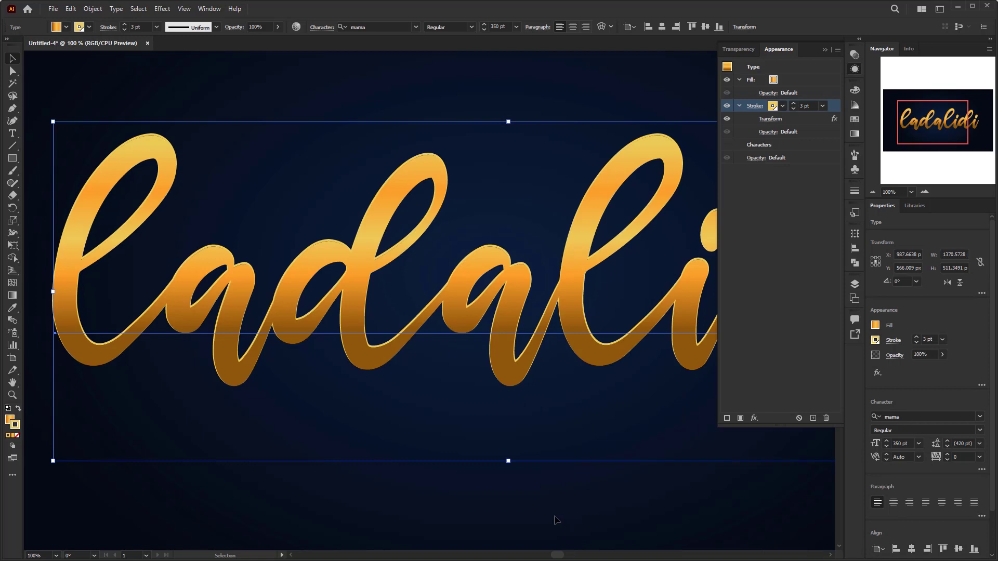
# Step: Deselect and reselect the "ladalidi" text, and add a second fill beneath its stroke
pyautogui.click(508, 522)
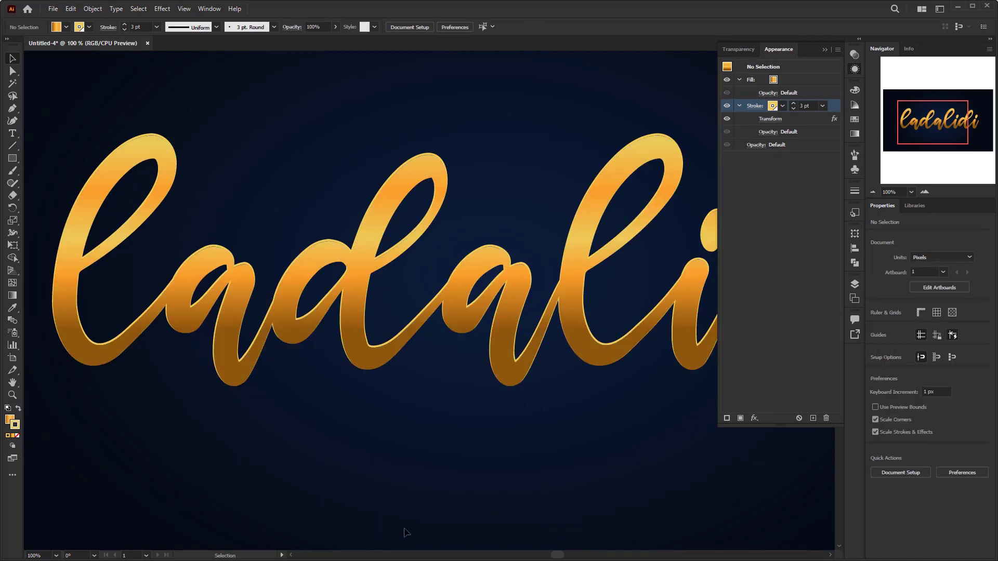
pyautogui.scroll(-2, 221, 400)
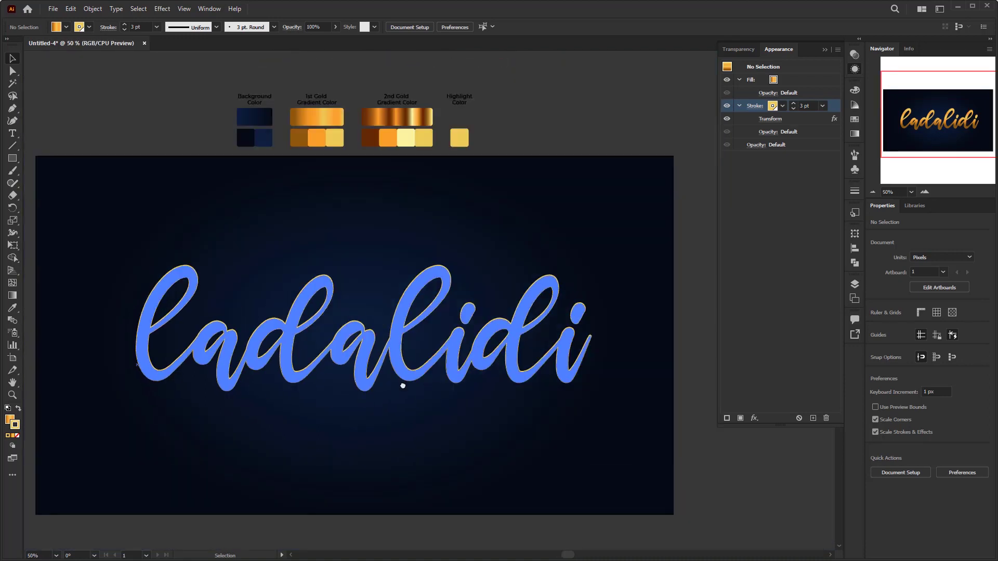
pyautogui.moveTo(400, 383); pyautogui.dragTo(427, 350)
pyautogui.click(435, 339)
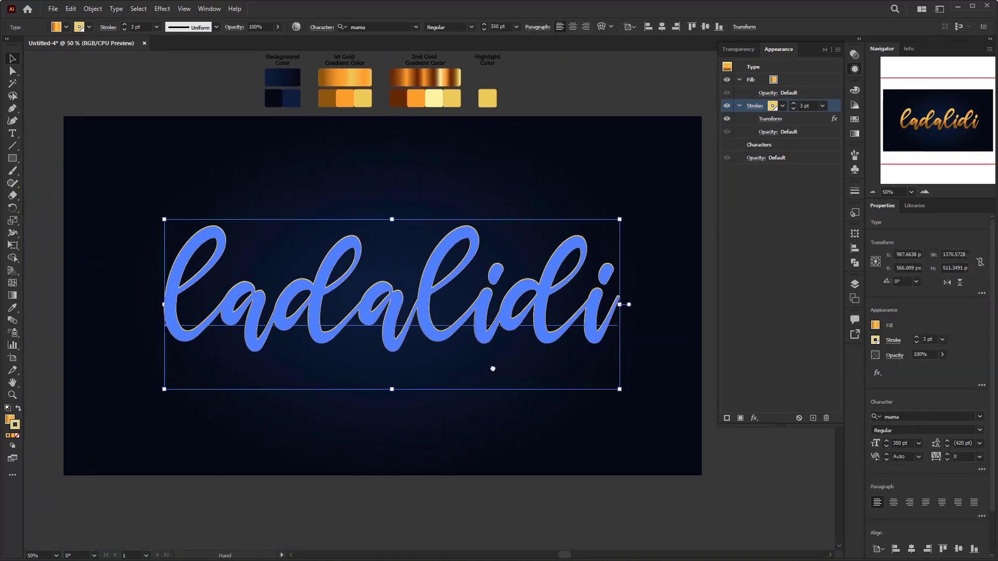
pyautogui.hscroll(2, 459, 495)
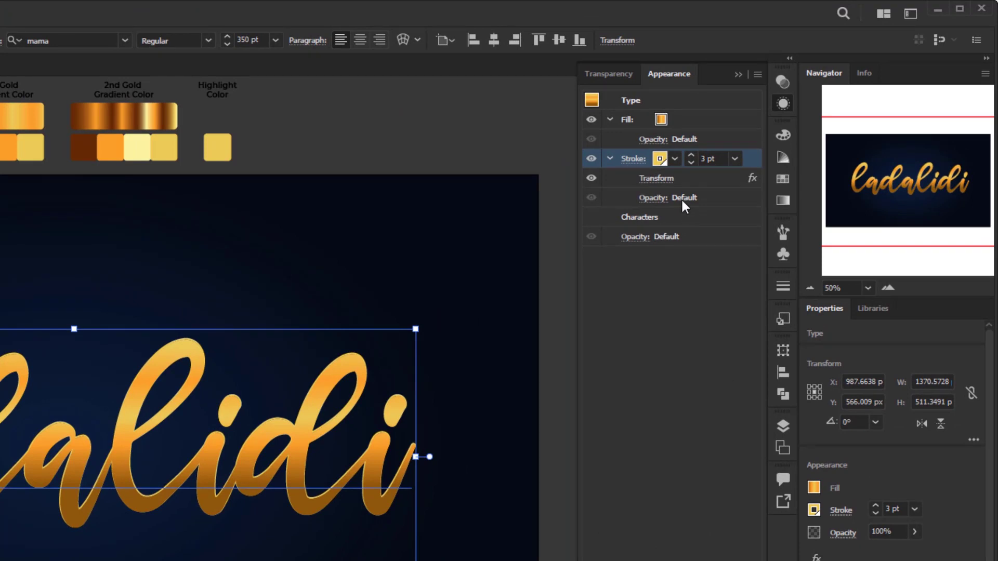
pyautogui.click(649, 217)
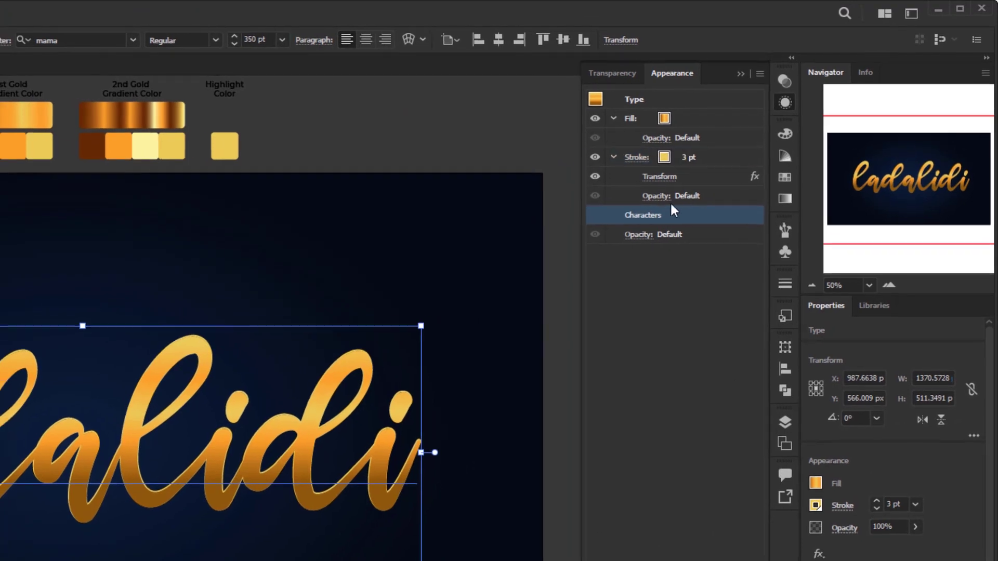
pyautogui.click(676, 522)
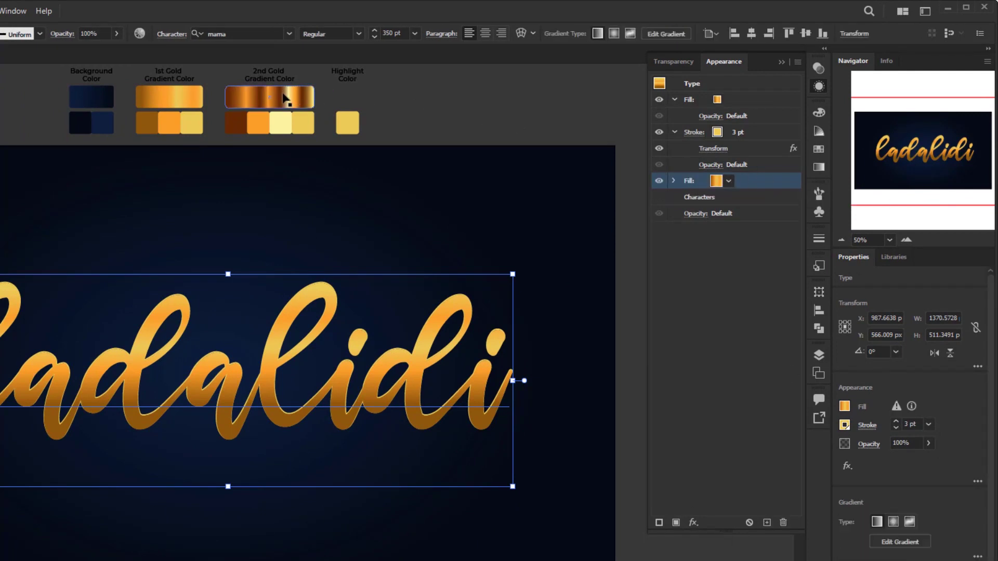
# Step: Save the 2nd Gold Gradient Color rectangle's fill as a new swatch named New Gradient Swatch
pyautogui.scroll(2, 283, 98)
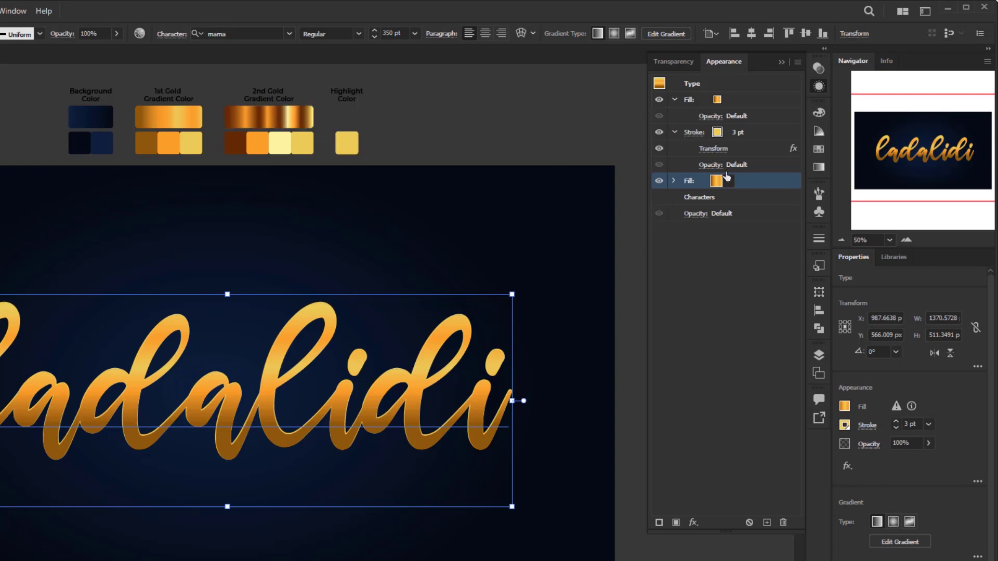
pyautogui.click(817, 150)
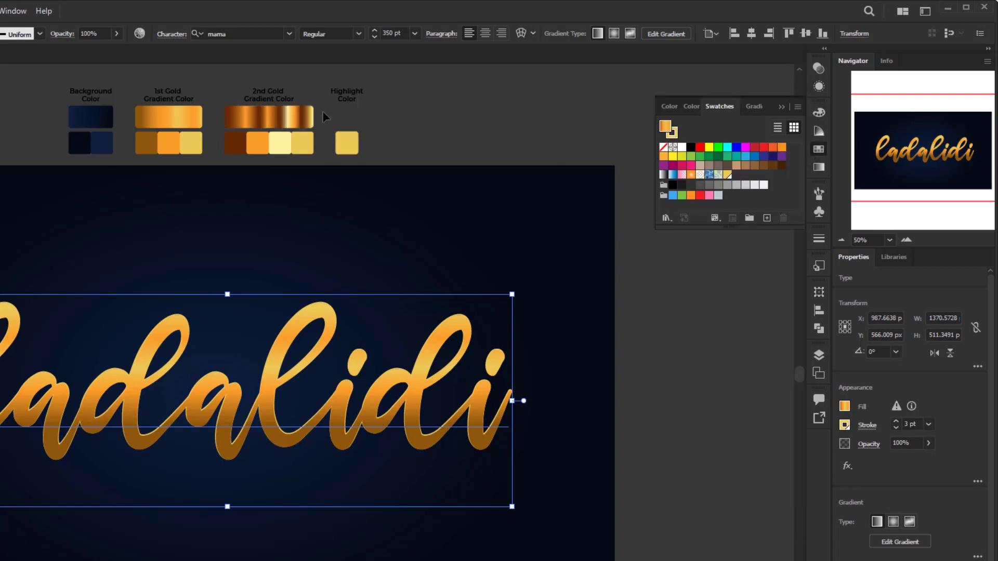
pyautogui.click(291, 119)
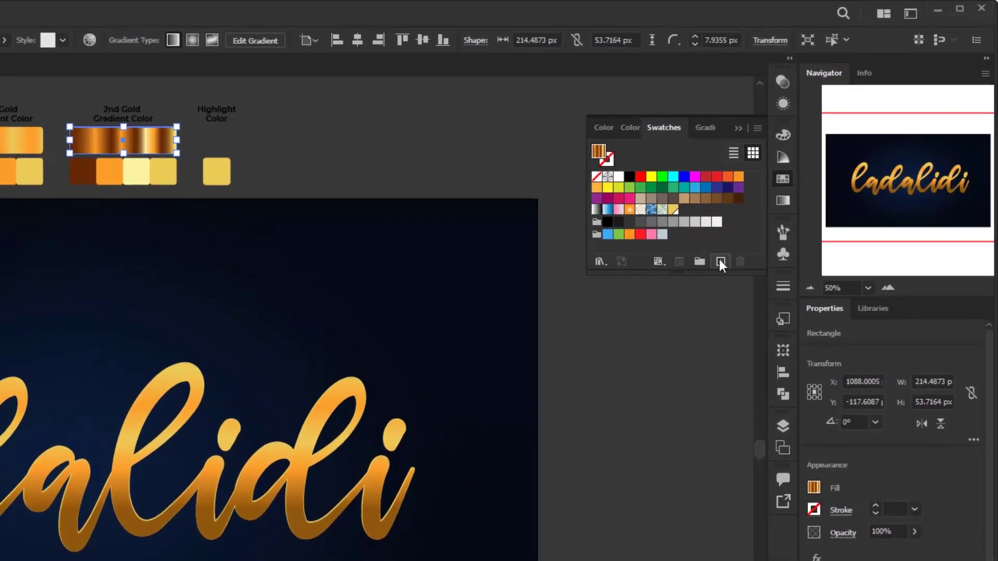
pyautogui.click(720, 261)
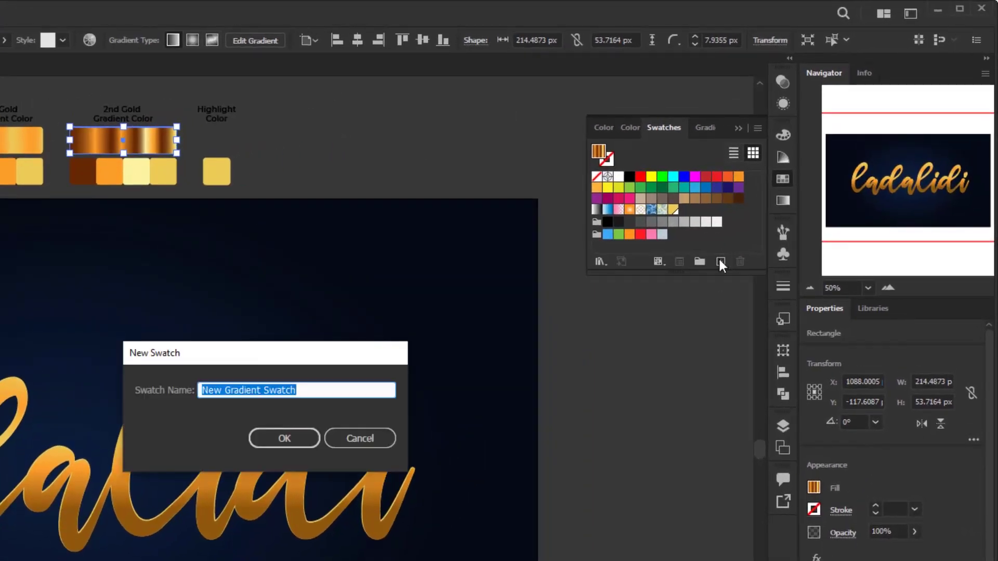
pyautogui.click(279, 436)
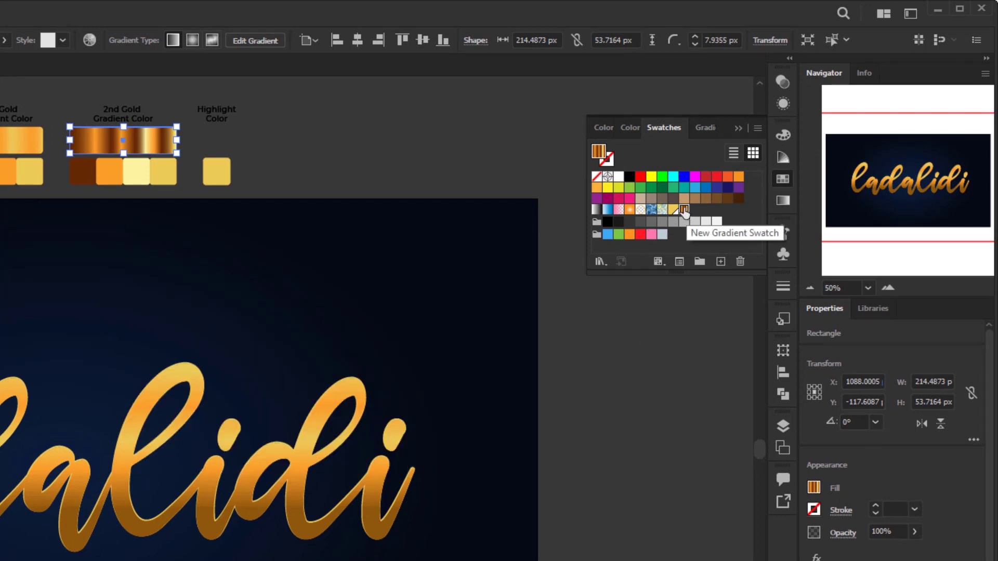
# Step: Apply the new second gold gradient swatch to the bottom fill of the "ladalidi" text
pyautogui.click(293, 465)
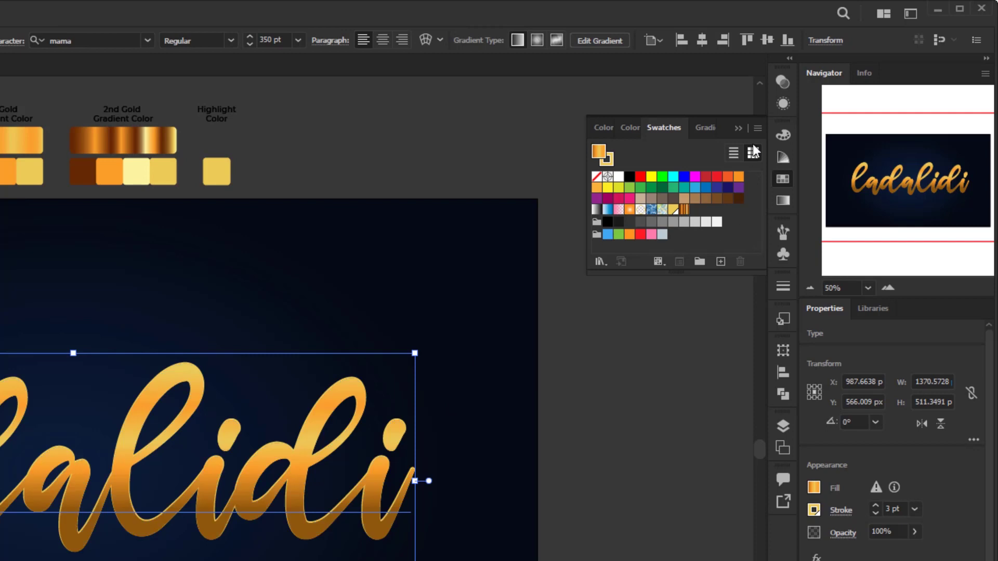
pyautogui.click(778, 103)
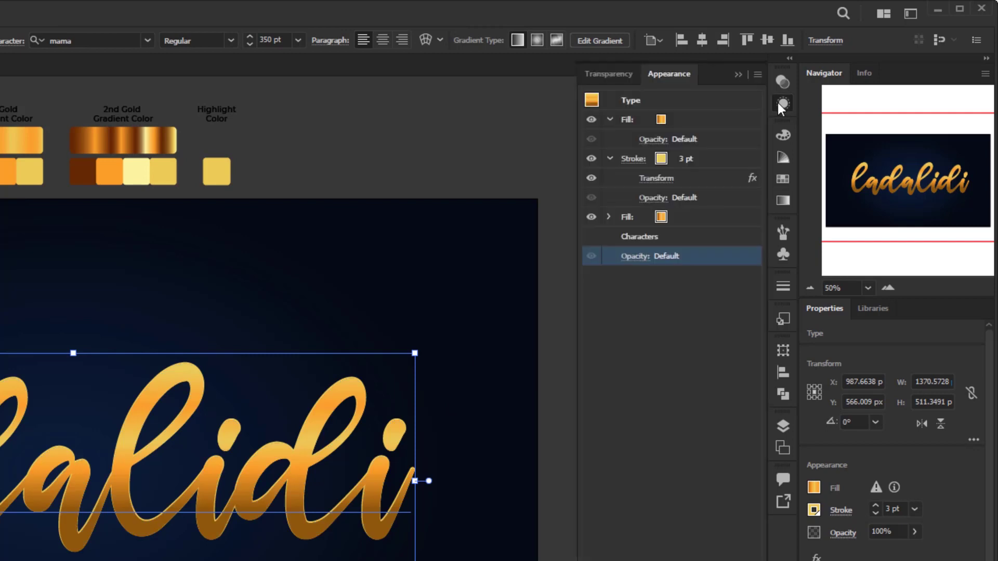
pyautogui.click(734, 218)
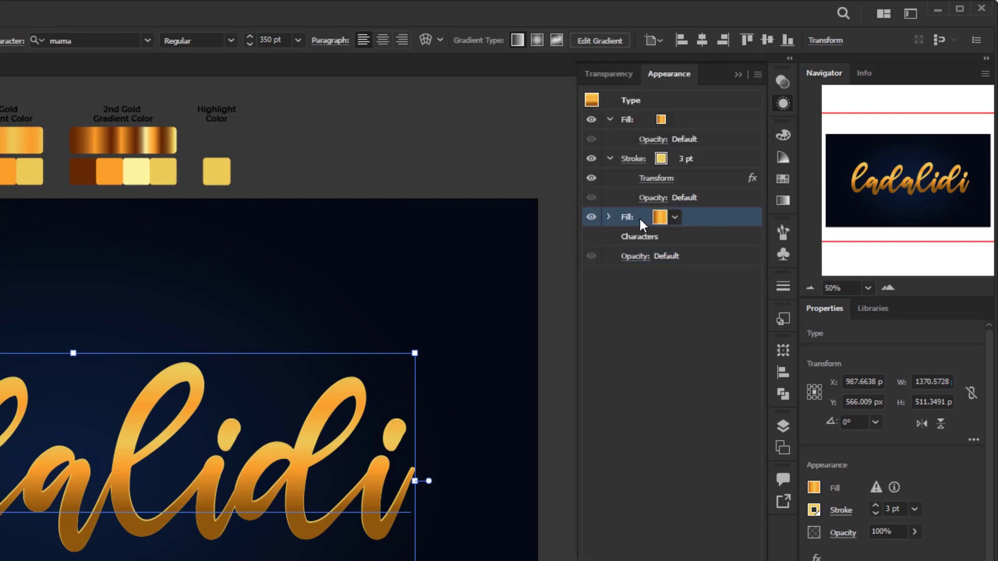
pyautogui.click(674, 216)
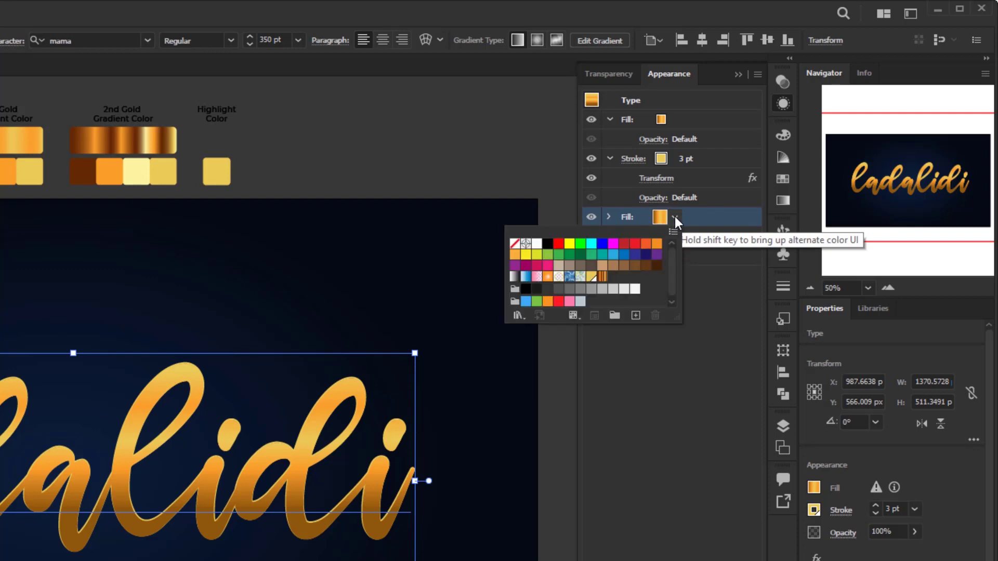
pyautogui.click(602, 280)
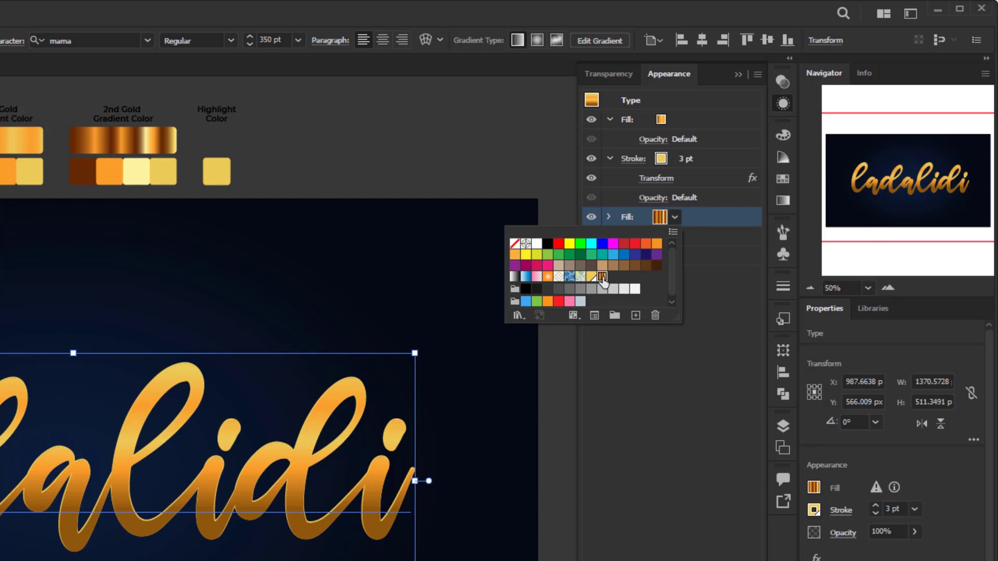
pyautogui.press('Escape')
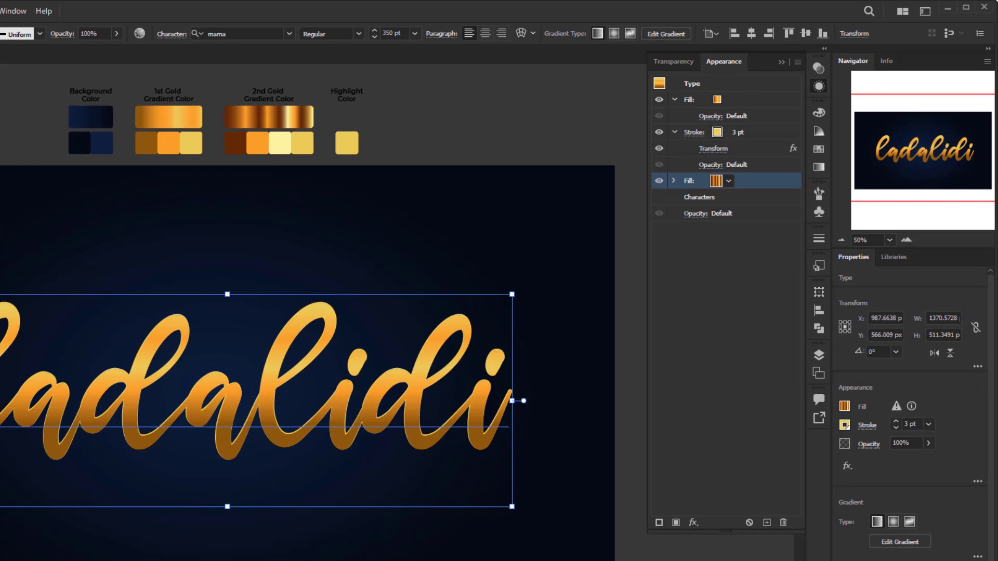
# Step: Add a Transform effect to the bottom fill, moving -0.4 px horizontally and -0.3 px vertically with 60 copies
pyautogui.click(692, 523)
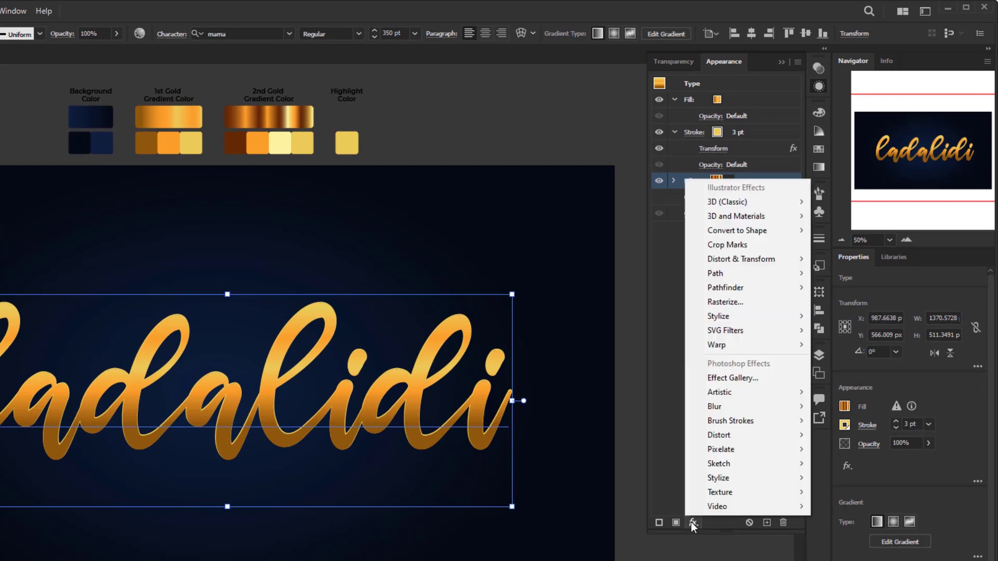
pyautogui.moveTo(765, 262)
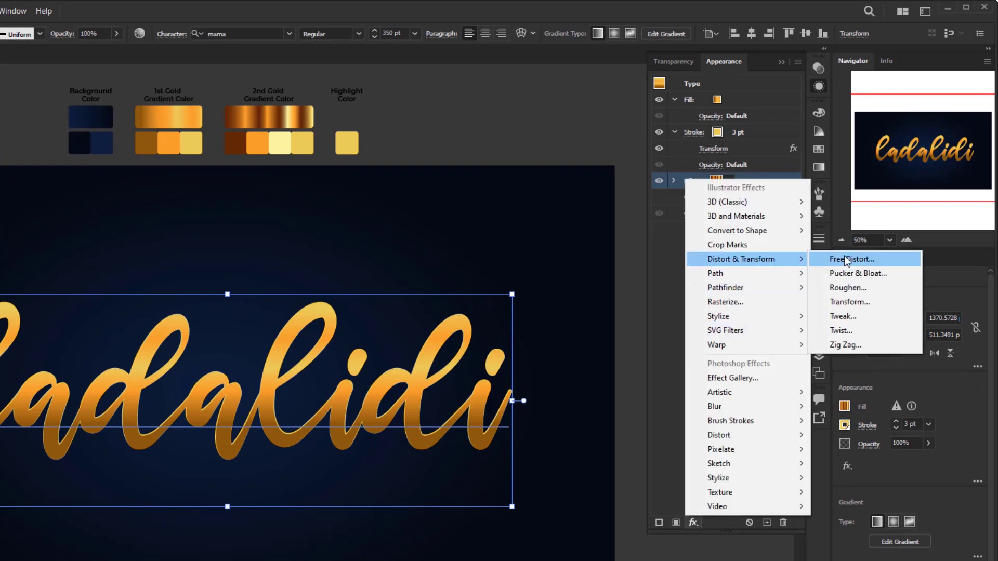
pyautogui.click(852, 301)
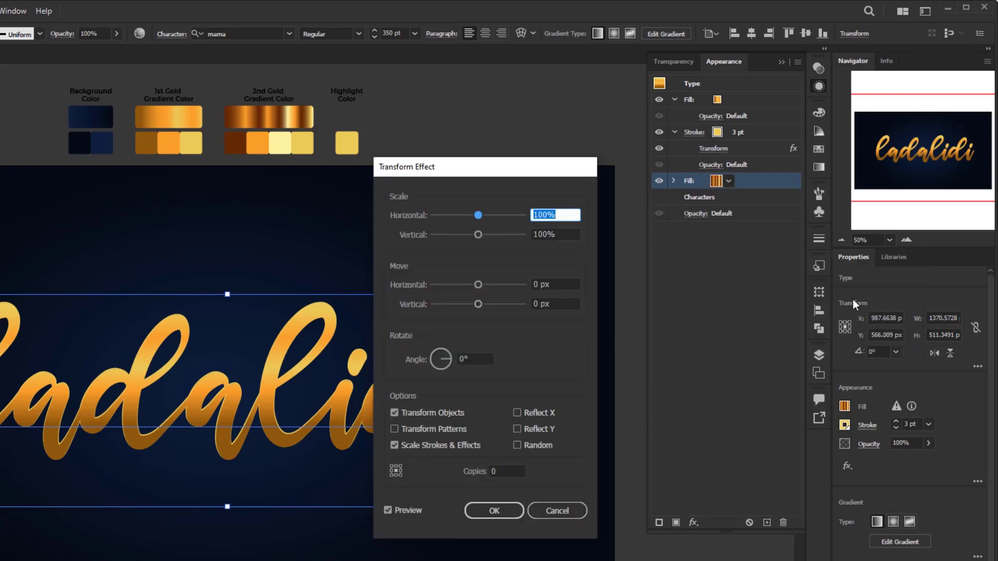
pyautogui.click(568, 284)
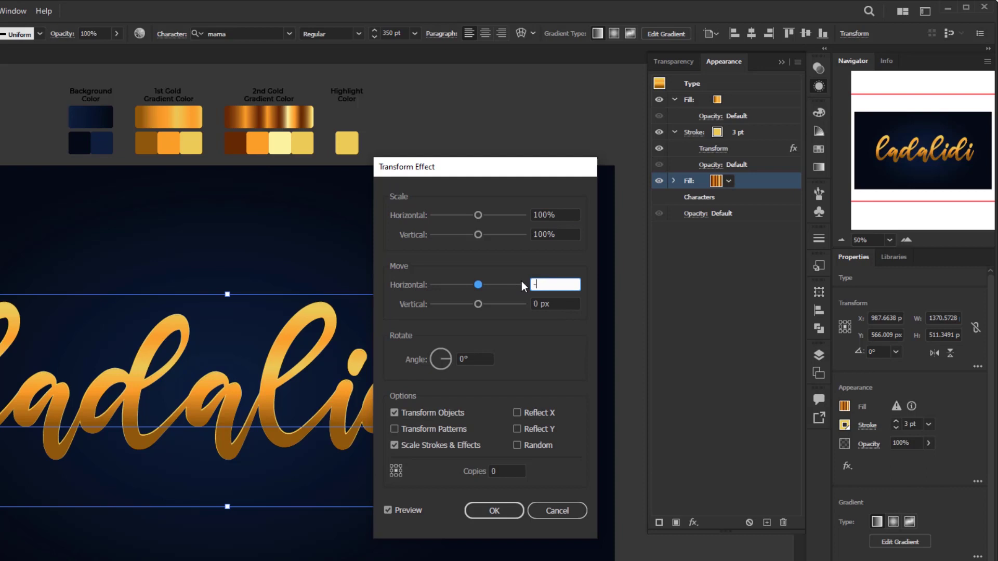
pyautogui.write('-0.4')
pyautogui.press('Tab')
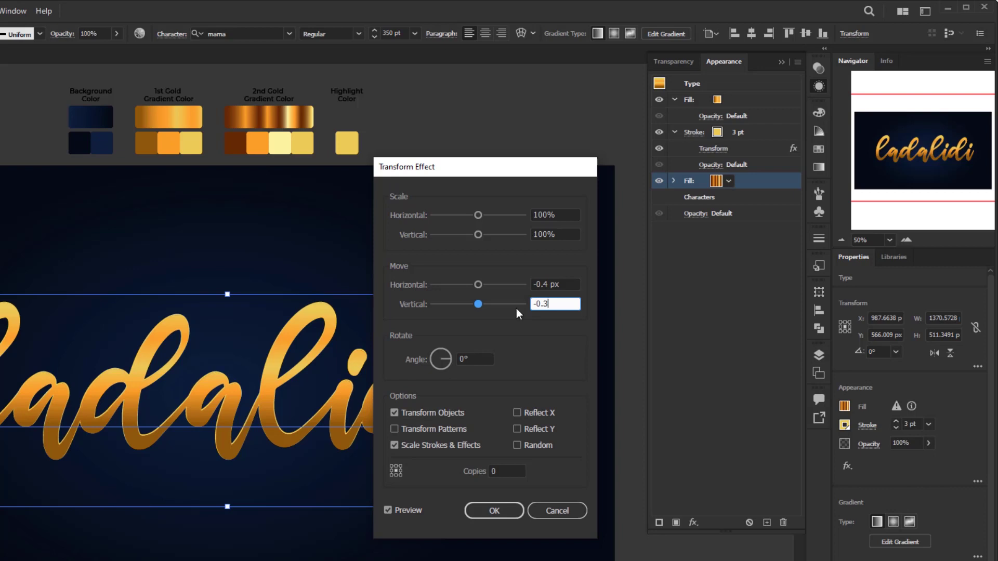
pyautogui.click(515, 471)
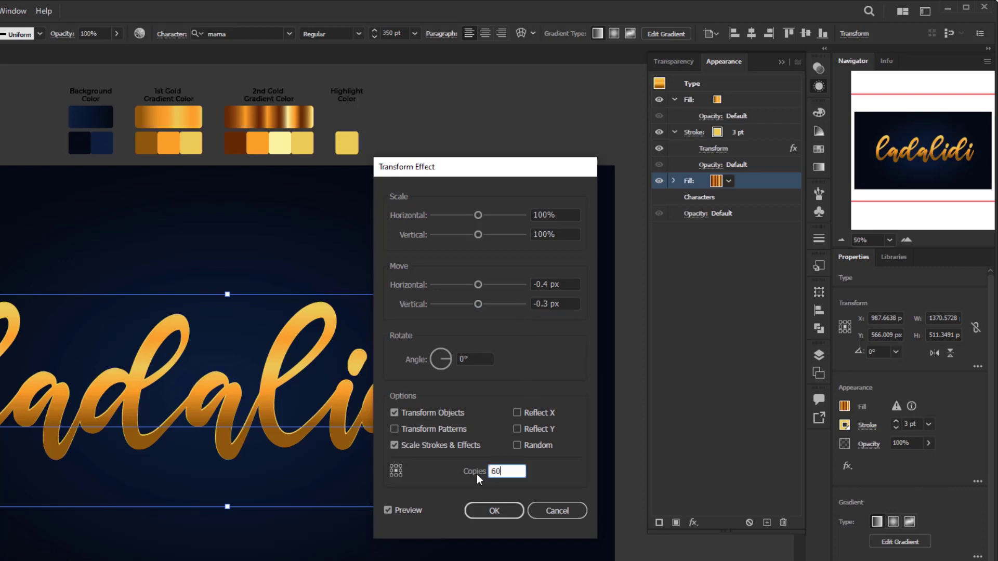
pyautogui.click(510, 507)
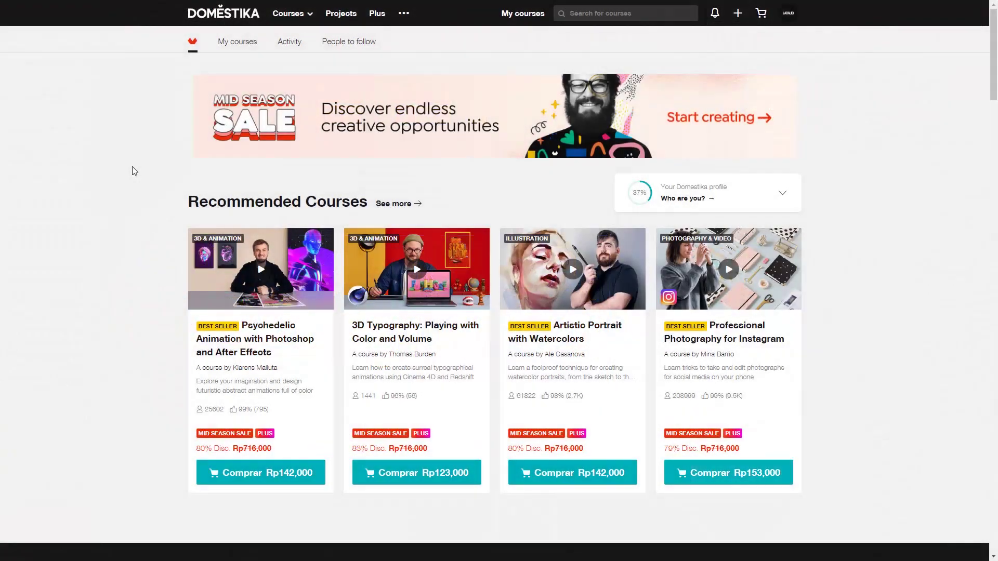
pyautogui.scroll(-1, 134, 170)
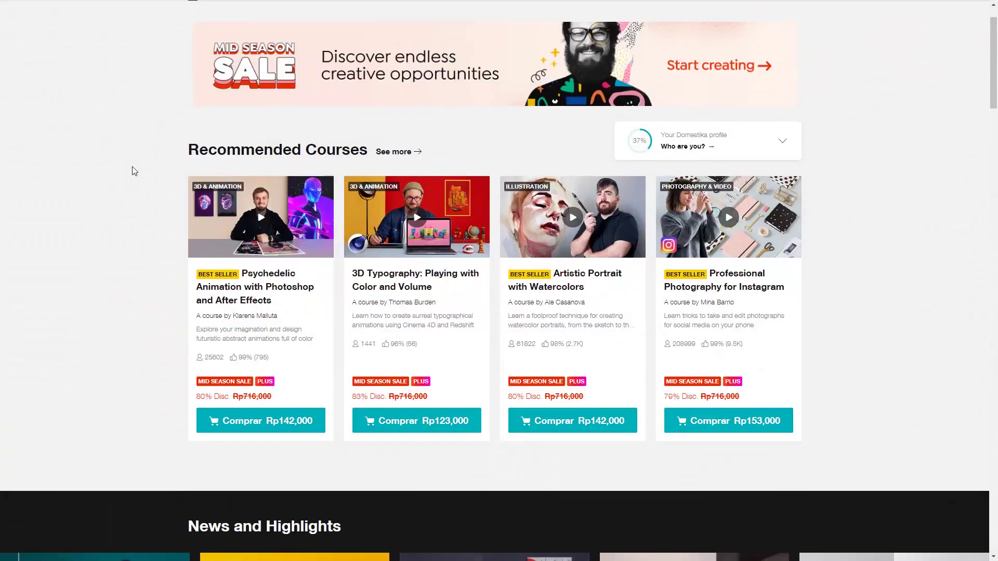
# Step: Browse the Domestika home page from the recommended courses through the course categories and open courses to the resources
pyautogui.scroll(-6, 134, 171)
pyautogui.scroll(-5, 134, 171)
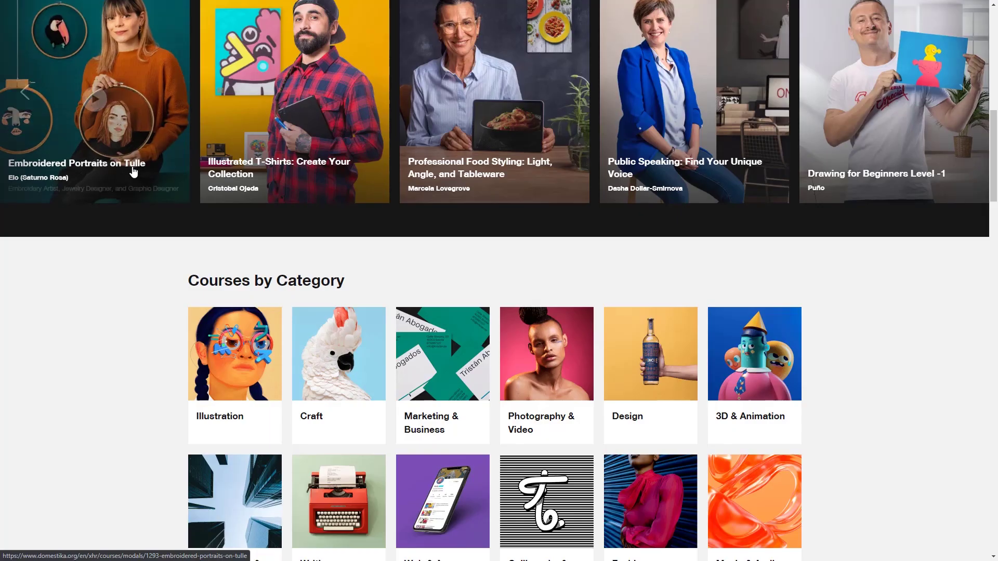
pyautogui.scroll(-10, 133, 169)
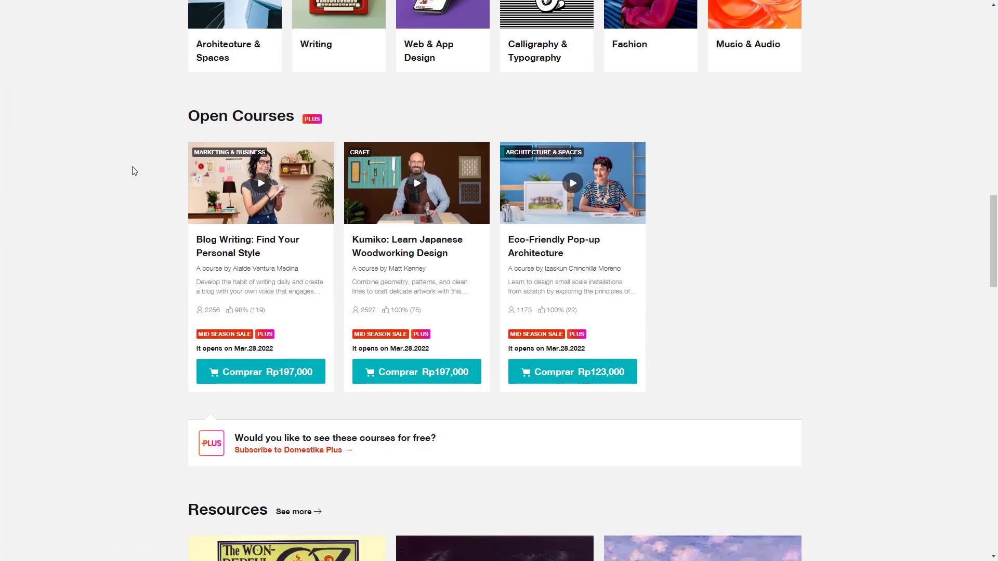
pyautogui.scroll(-4, 134, 171)
pyautogui.scroll(-3, 134, 171)
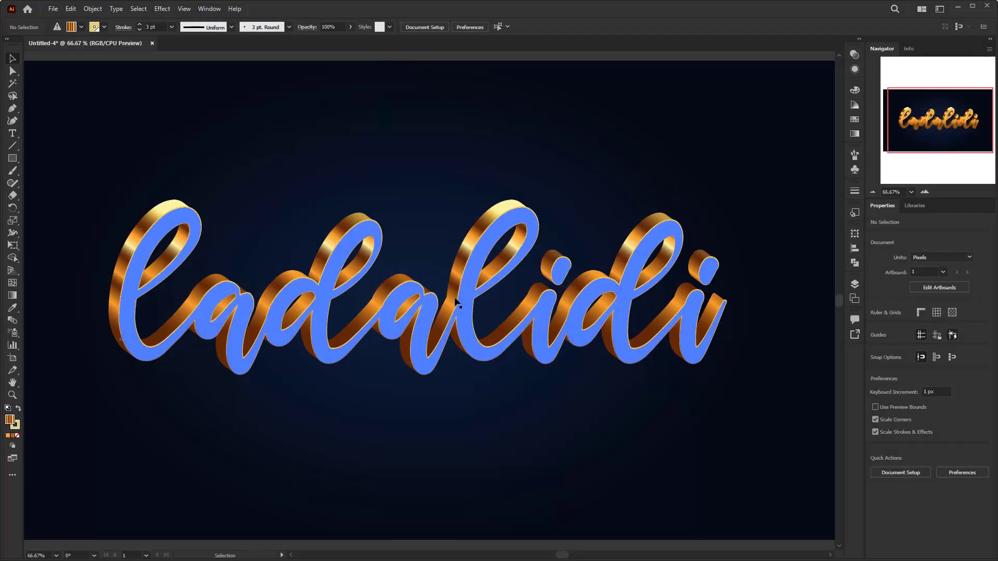
# Step: Replace the gold text with "adobe" and "illustrator" on two lines, and move it up and left on the background
pyautogui.click(455, 299)
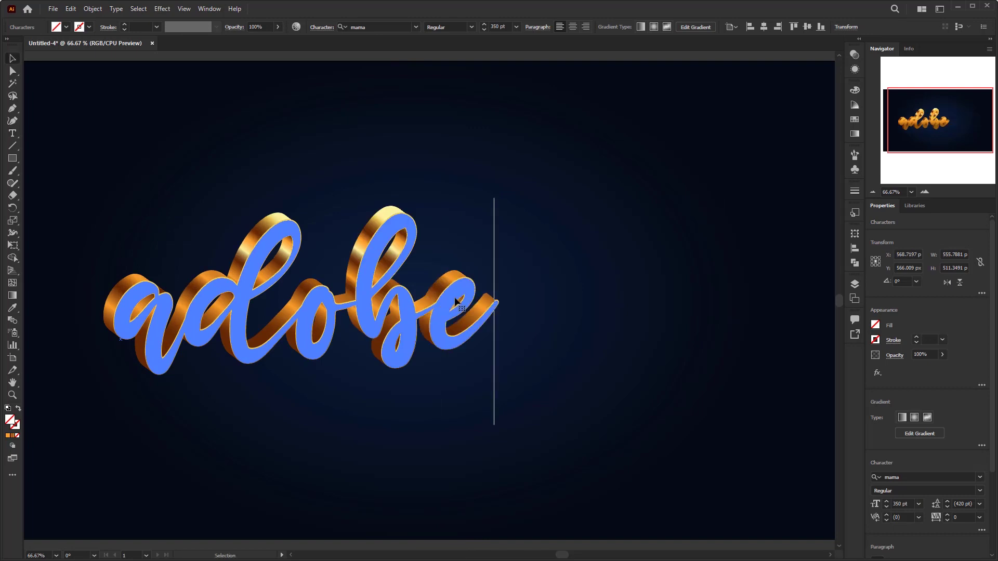
pyautogui.click(456, 302)
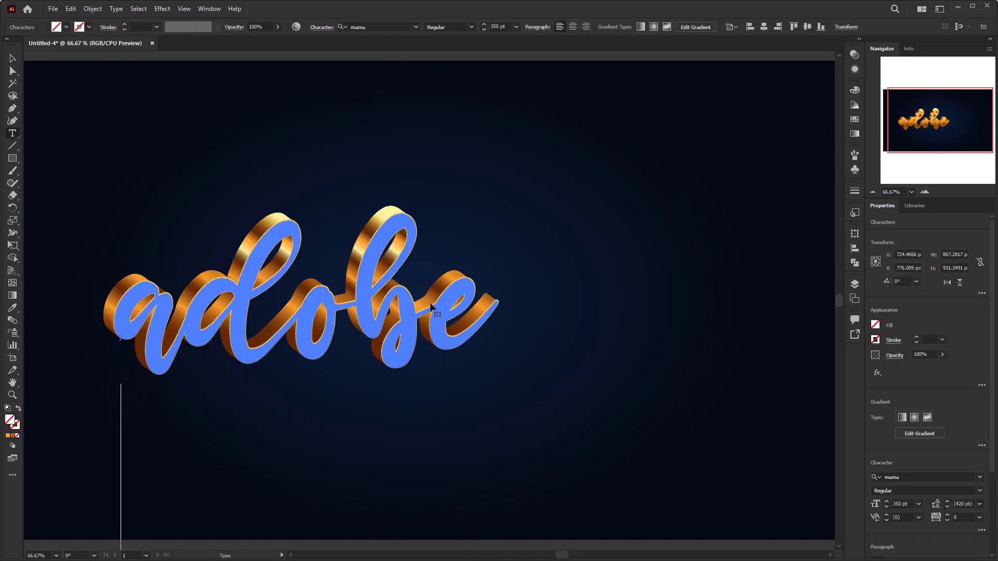
pyautogui.write('illustrator')
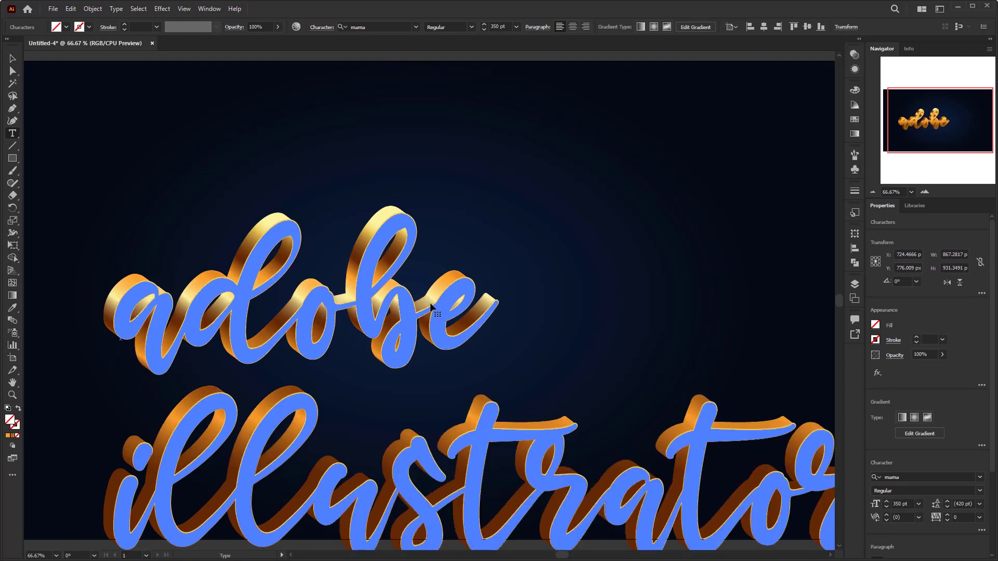
pyautogui.press('Escape')
pyautogui.moveTo(343, 291); pyautogui.dragTo(305, 199)
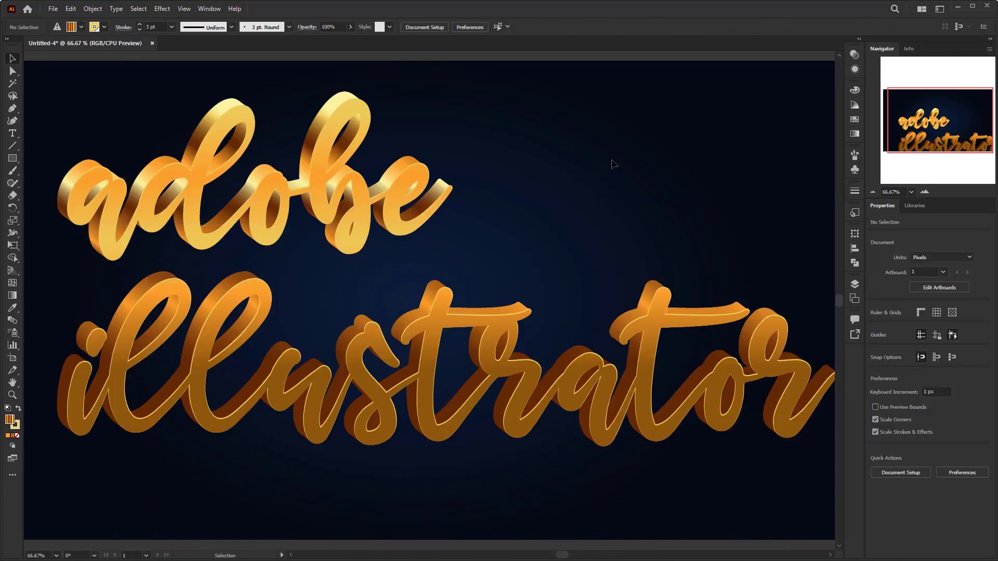
# Step: Replace the two-line text with "ladalidi" and move it back to the middle of the background
pyautogui.doubleClick(445, 369)
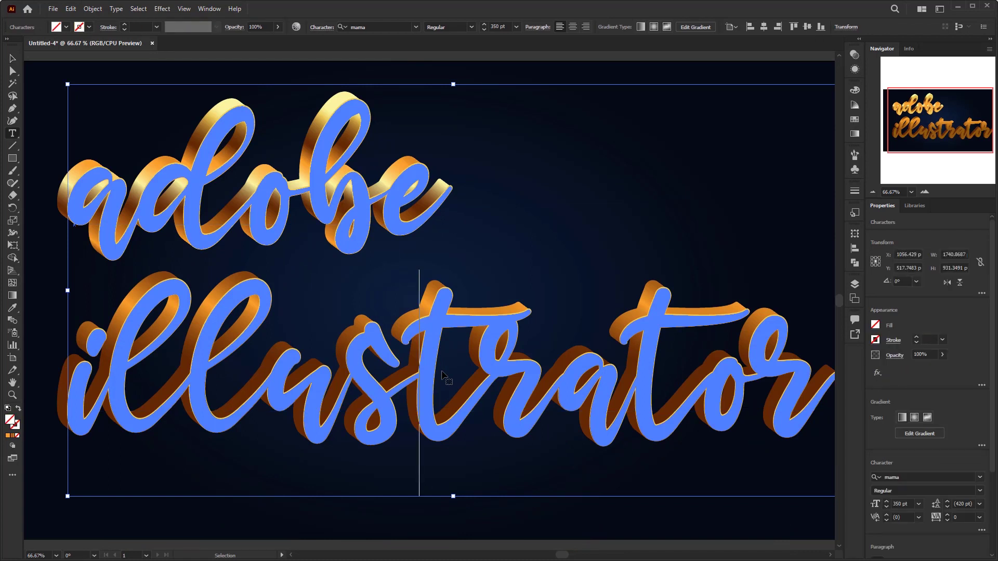
pyautogui.write('ladalidi')
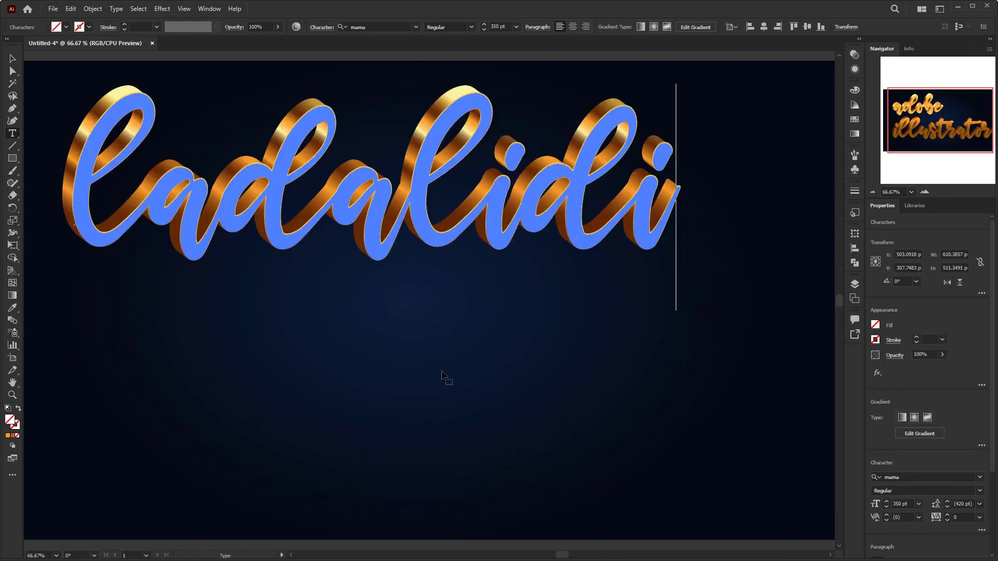
pyautogui.click(10, 61)
pyautogui.moveTo(245, 186); pyautogui.dragTo(297, 286)
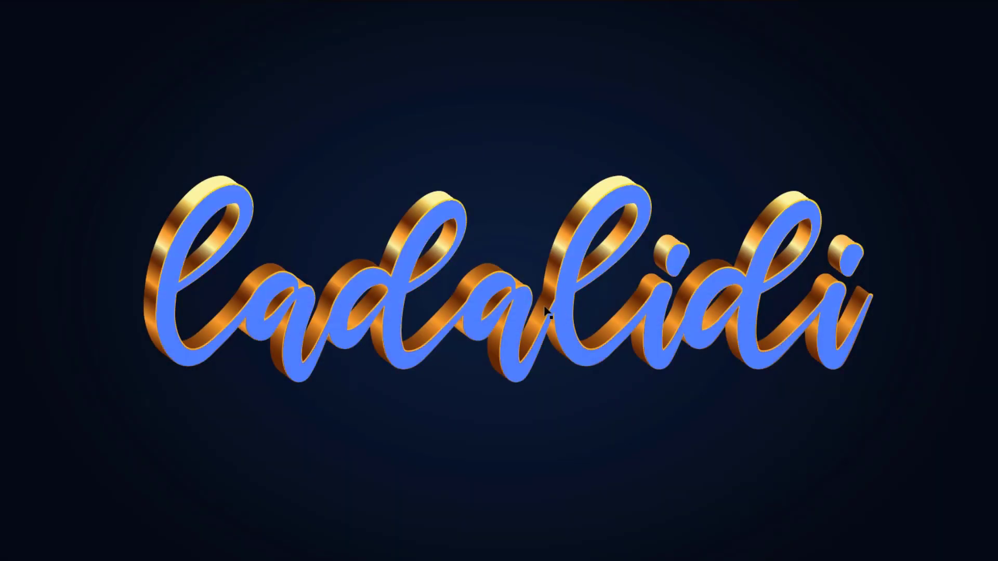
# Step: Test the gold effect on other words by changing the text to "adobe" and to "illustrator"
pyautogui.write('adobe')
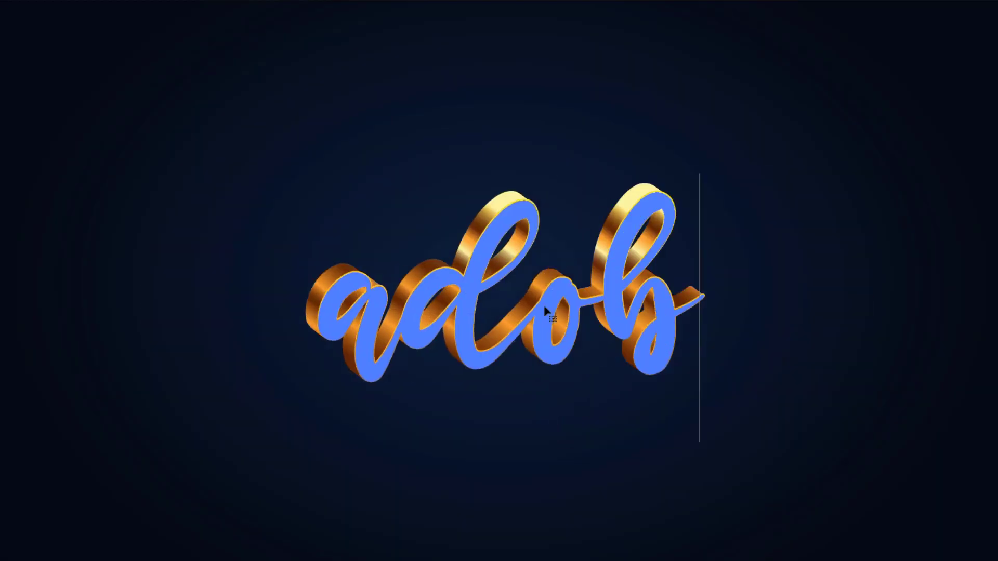
pyautogui.press('Escape')
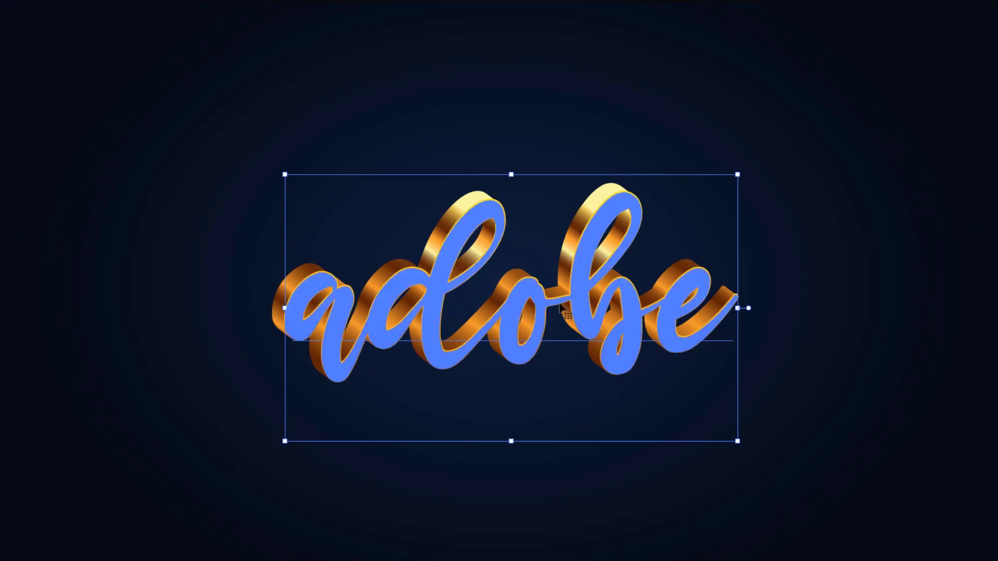
pyautogui.write('illustrato')
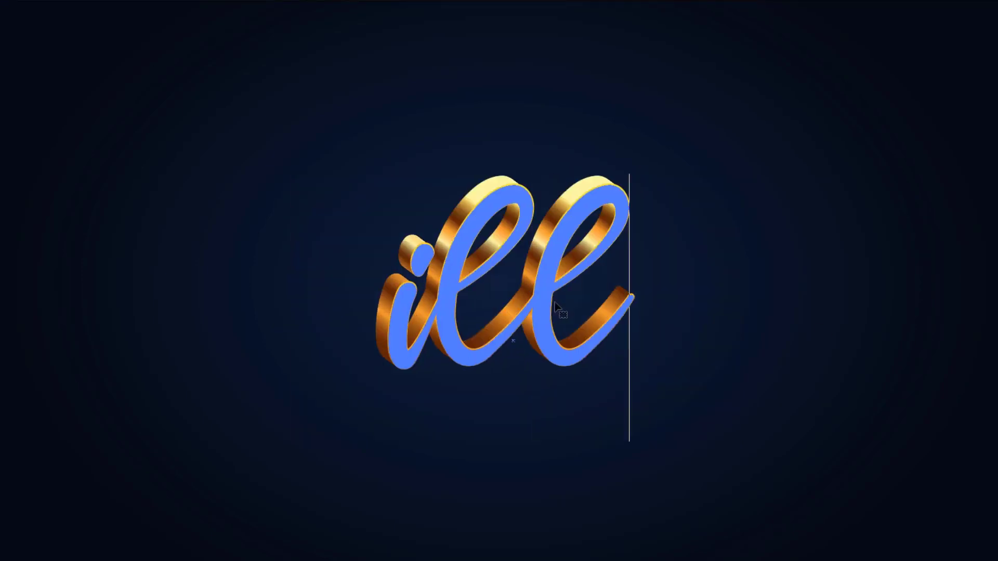
pyautogui.write('r')
pyautogui.press('Escape')
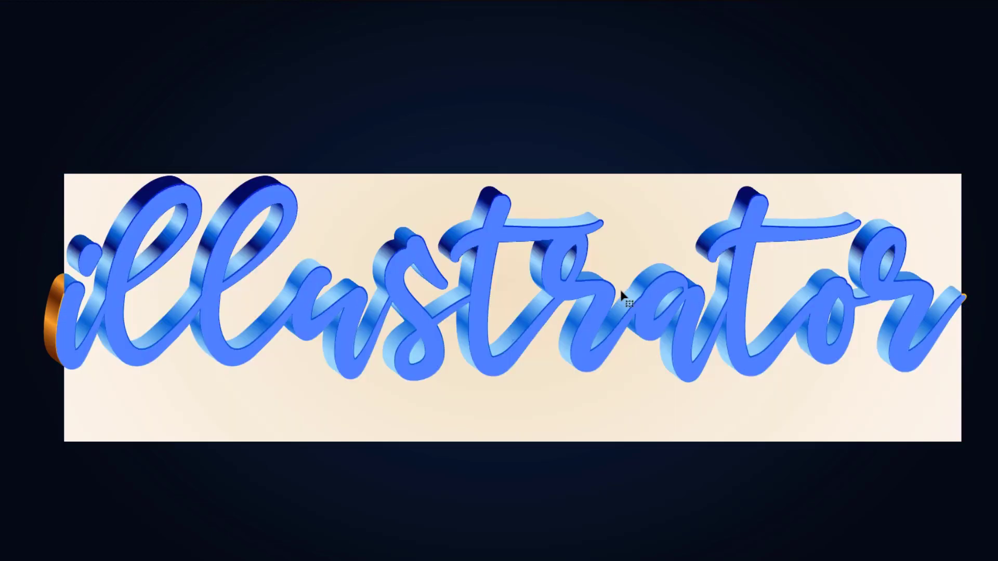
# Step: Change the gold text back to "ladalidi" and deselect it
pyautogui.write('ladalidi')
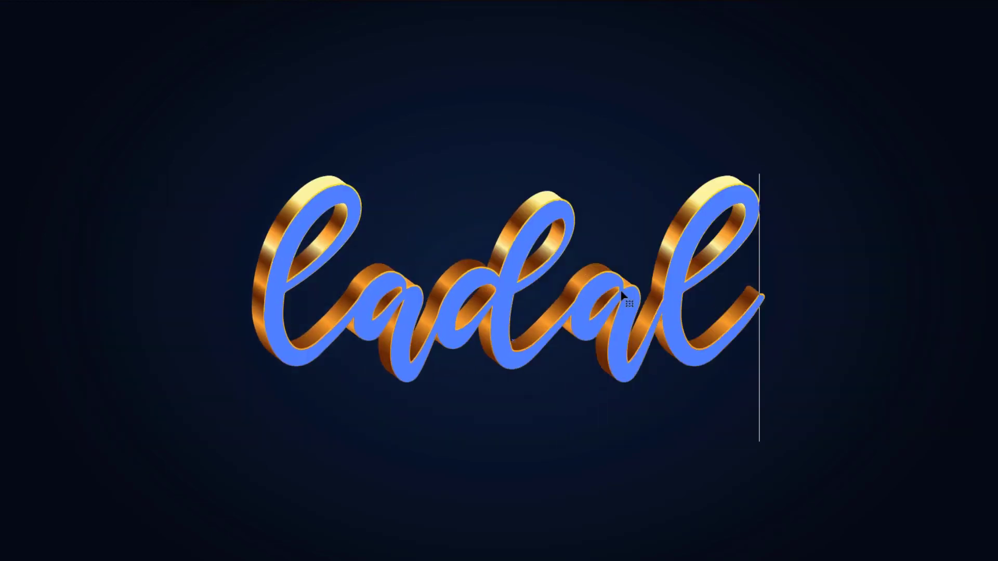
pyautogui.click(622, 296)
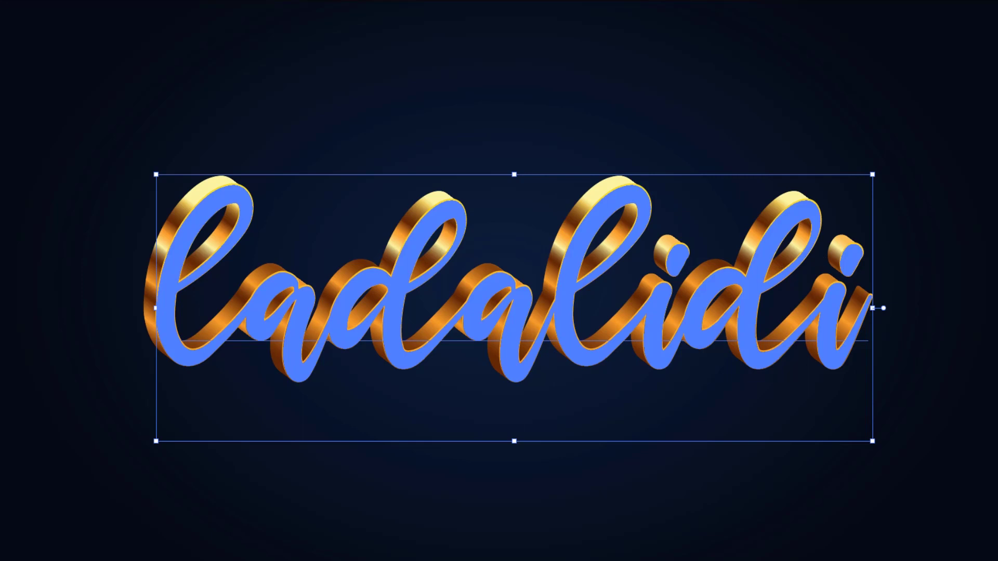
pyautogui.press('Escape')
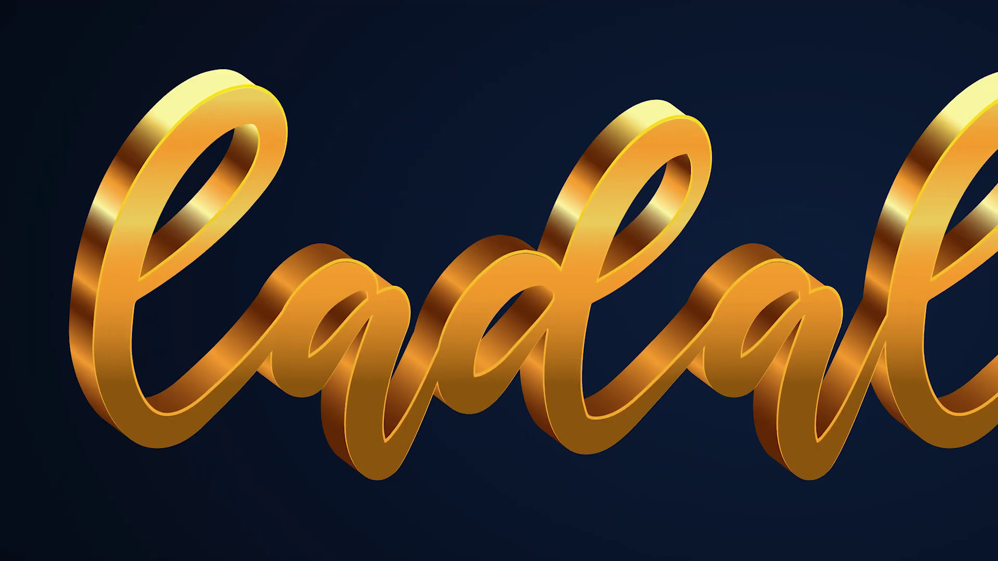